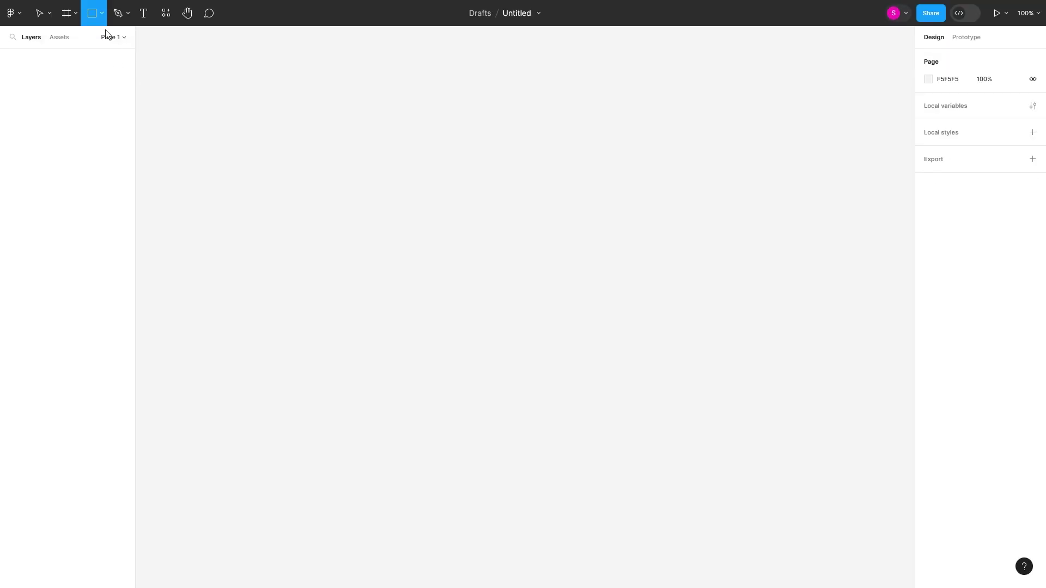
- Create a blank 1728 × 1117 MacBook Pro 16" frame on the canvas
{"action": "key", "text": "f"}
{"action": "left_click", "coordinate": [1002, 162]}
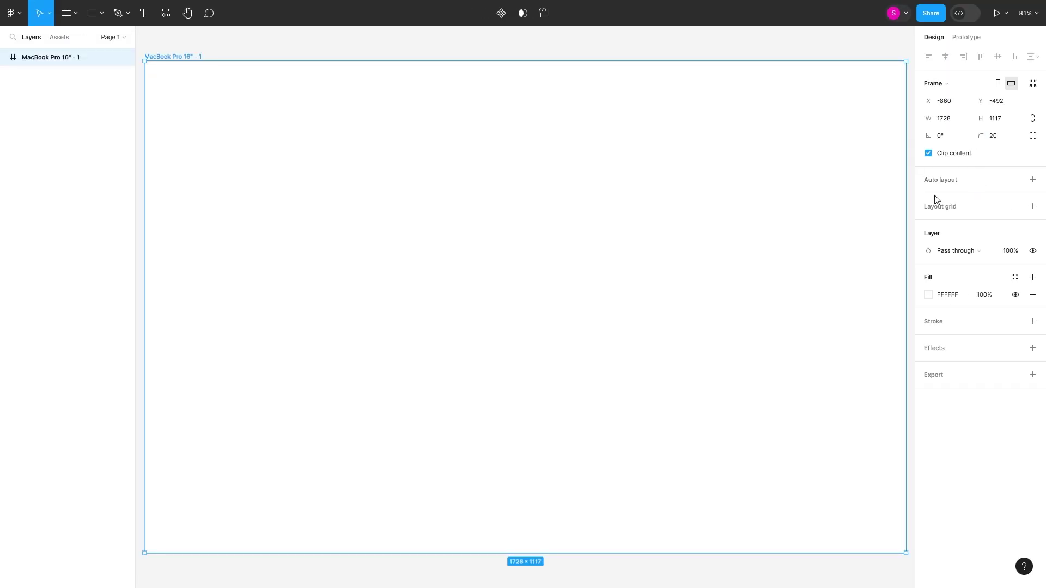
- Add a drop shadow to the frame
{"action": "left_click", "coordinate": [1032, 347]}
{"action": "left_click", "coordinate": [928, 365]}
{"action": "left_click", "coordinate": [861, 390]}
- Fill the frame with a horizontal yellow-to-yellow linear gradient
{"action": "left_click", "coordinate": [850, 409]}
{"action": "left_click", "coordinate": [928, 295]}
{"action": "left_click", "coordinate": [811, 234]}
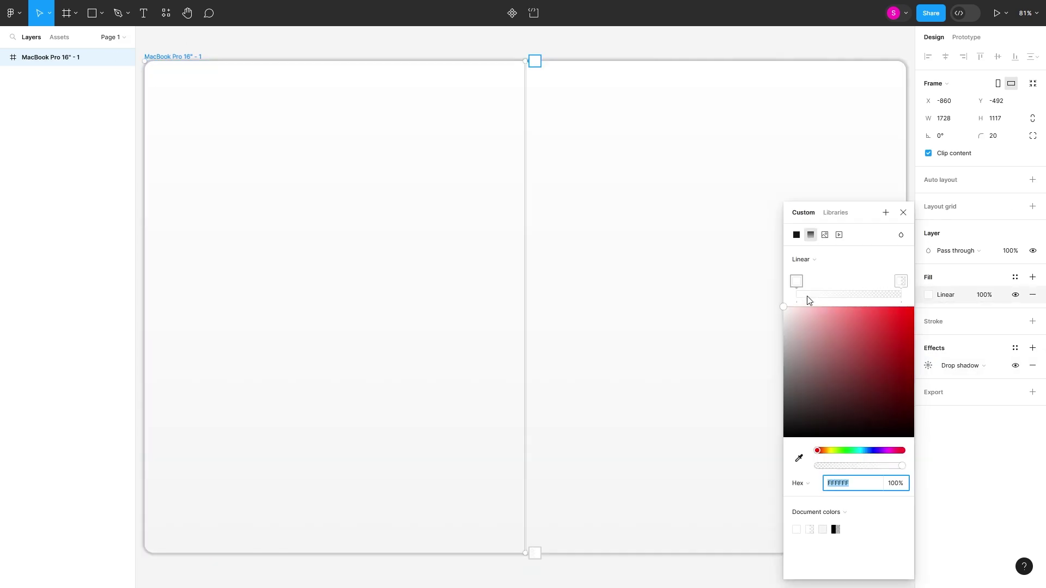
{"action": "left_click_drag", "start_coordinate": [535, 61], "coordinate": [801, 182]}
{"action": "left_click_drag", "start_coordinate": [527, 551], "coordinate": [207, 306]}
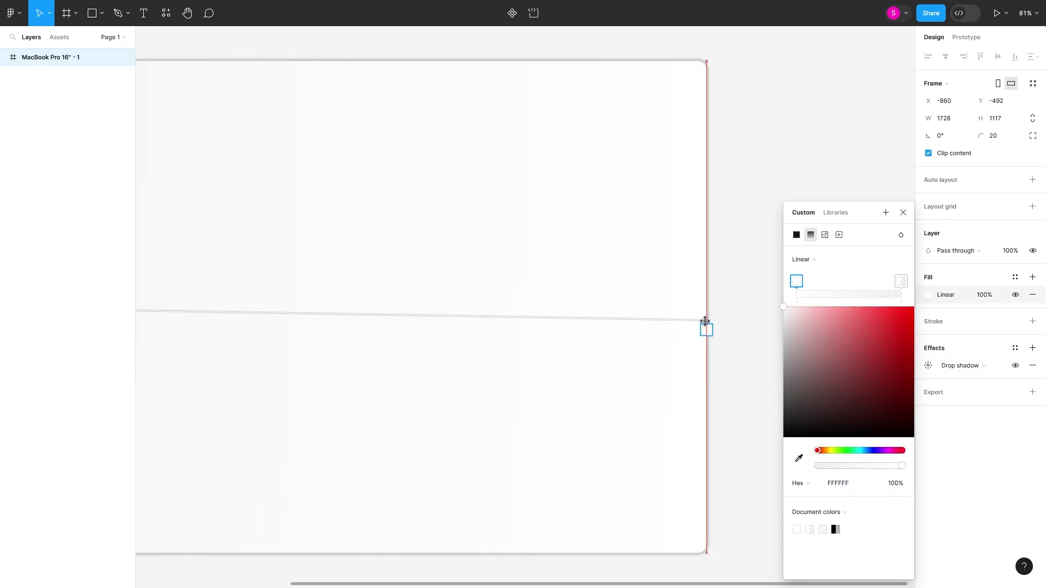
{"action": "scroll", "coordinate": [599, 422], "scroll_direction": "right", "scroll_amount": 2}
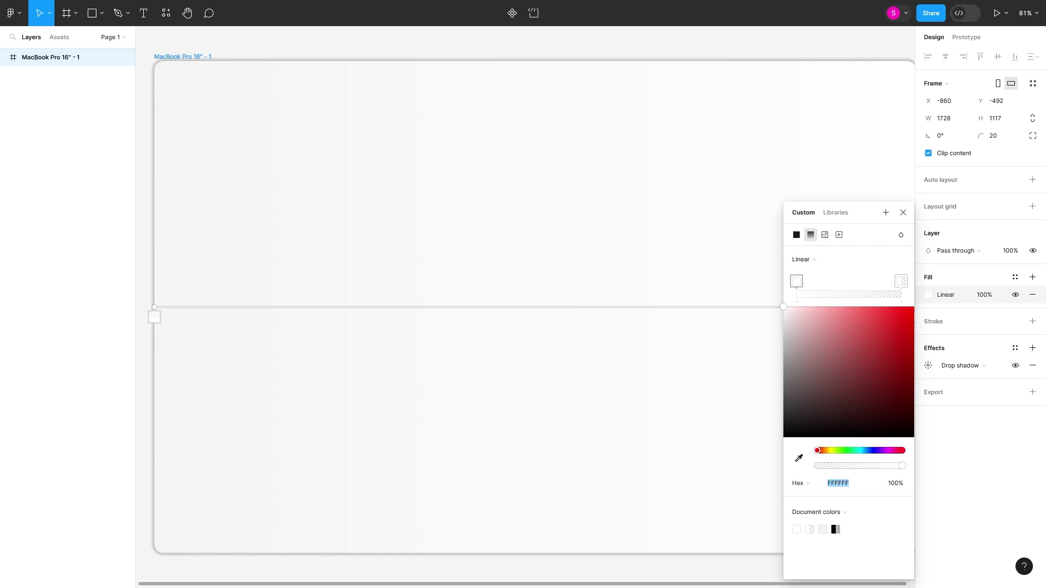
{"action": "key", "text": "Return"}
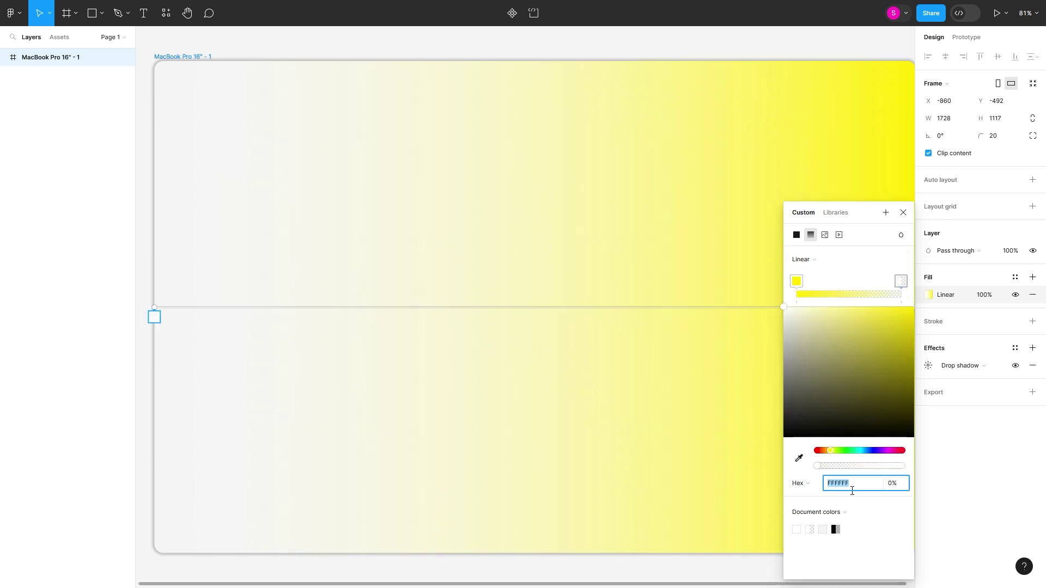
{"action": "type", "text": "FFEA00"}
{"action": "key", "text": "Return"}
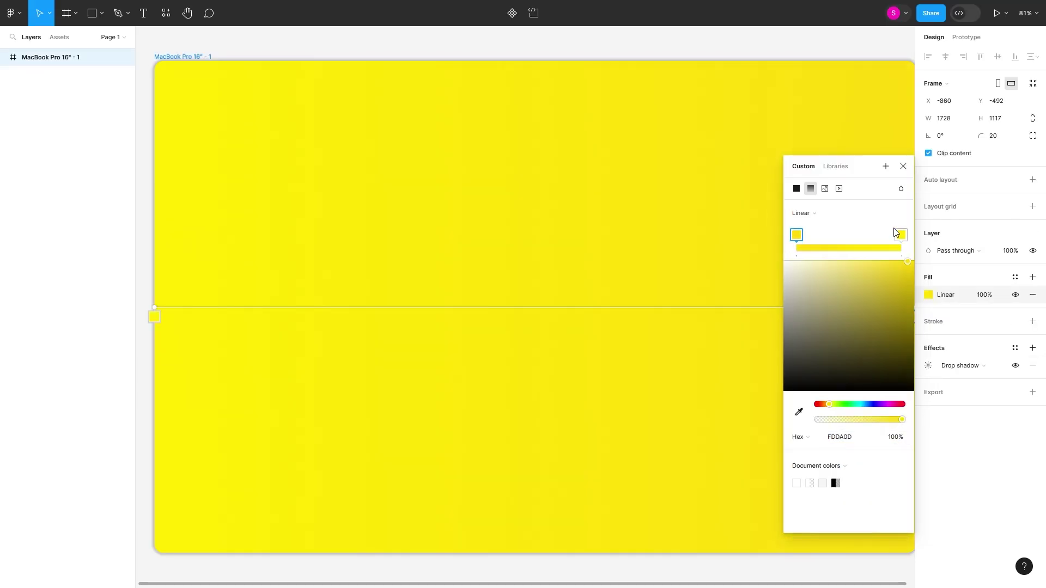
{"action": "left_click", "coordinate": [563, 271]}
- Draw a grey ellipse near the frame's upper left
{"action": "left_click", "coordinate": [101, 13]}
{"action": "left_click", "coordinate": [63, 80]}
{"action": "left_click_drag", "start_coordinate": [341, 100], "coordinate": [500, 292]}
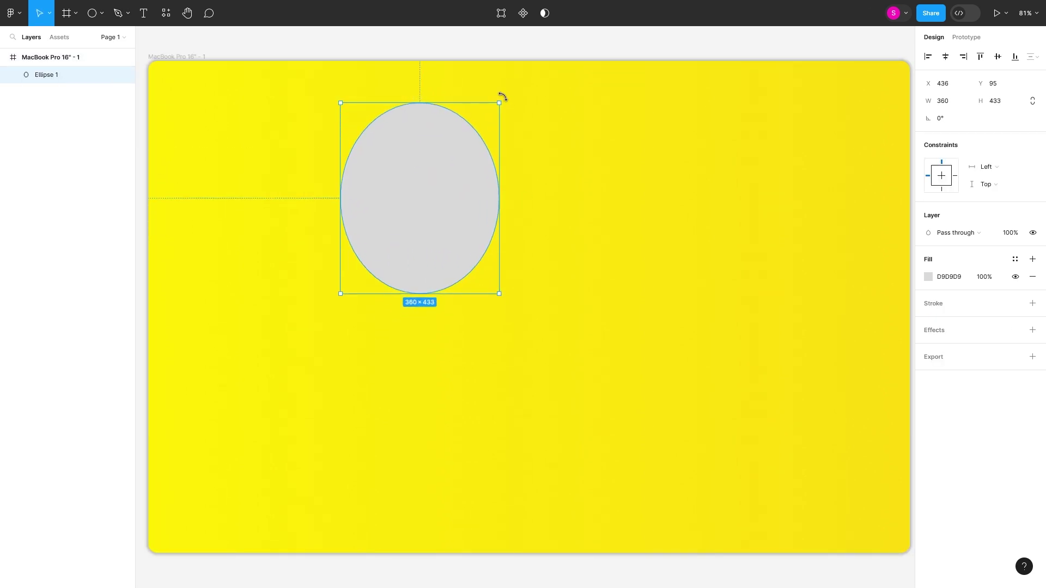
- Rotate the ellipse to about -26° and give it an orange linear gradient fill
{"action": "left_click_drag", "start_coordinate": [499, 96], "coordinate": [537, 139]}
{"action": "left_click", "coordinate": [929, 277]}
{"action": "left_click", "coordinate": [812, 235]}
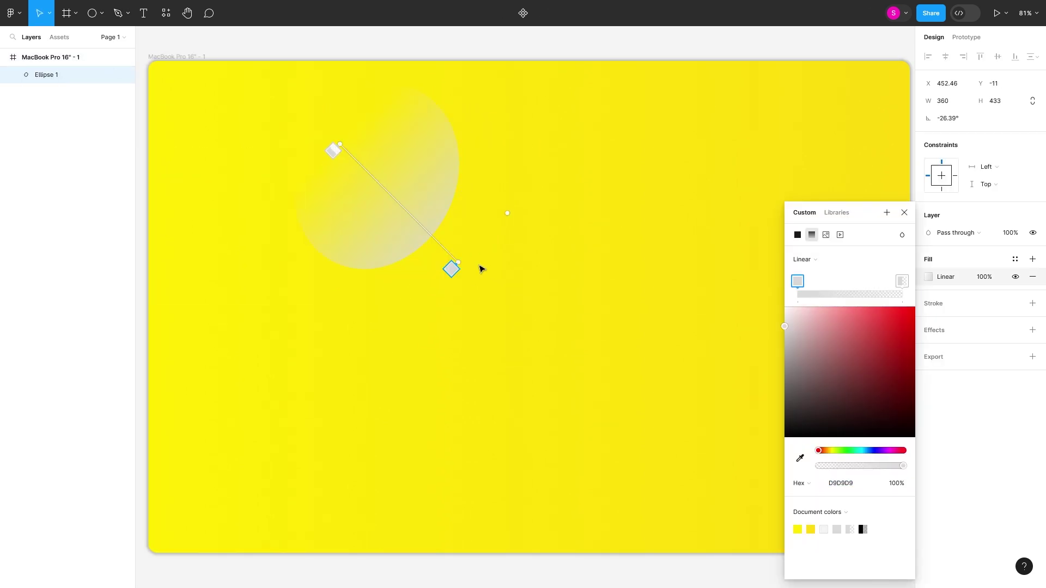
{"action": "left_click", "coordinate": [811, 530]}
{"action": "left_click", "coordinate": [829, 451]}
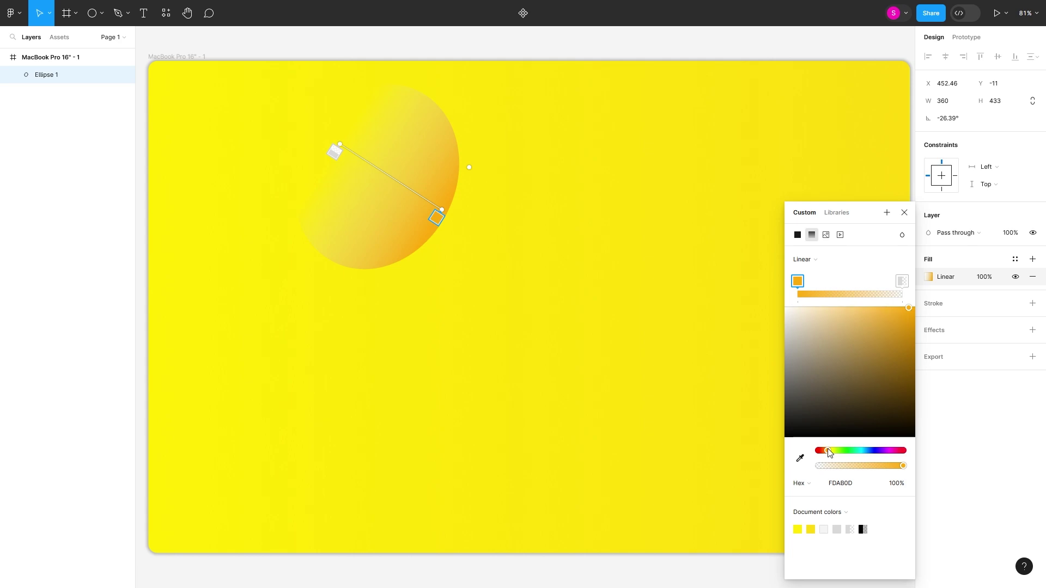
{"action": "left_click_drag", "start_coordinate": [798, 281], "coordinate": [823, 281]}
{"action": "left_click", "coordinate": [904, 212]}
- Add a soft, offset drop shadow to the ellipse at 15% opacity
{"action": "left_click", "coordinate": [1032, 330]}
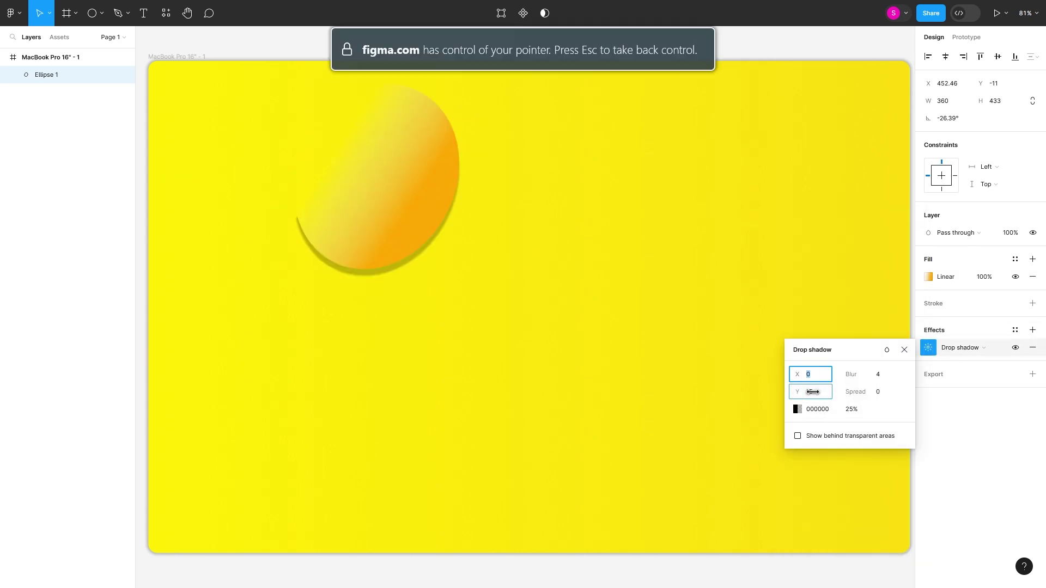
{"action": "left_click", "coordinate": [928, 347]}
{"action": "left_click_drag", "start_coordinate": [797, 374], "coordinate": [834, 374]}
{"action": "mouse_move", "coordinate": [797, 392]}
{"action": "left_mouse_down"}
{"action": "mouse_move", "coordinate": [872, 375]}
{"action": "mouse_move", "coordinate": [849, 392]}
{"action": "mouse_move", "coordinate": [786, 383]}
{"action": "left_mouse_up"}
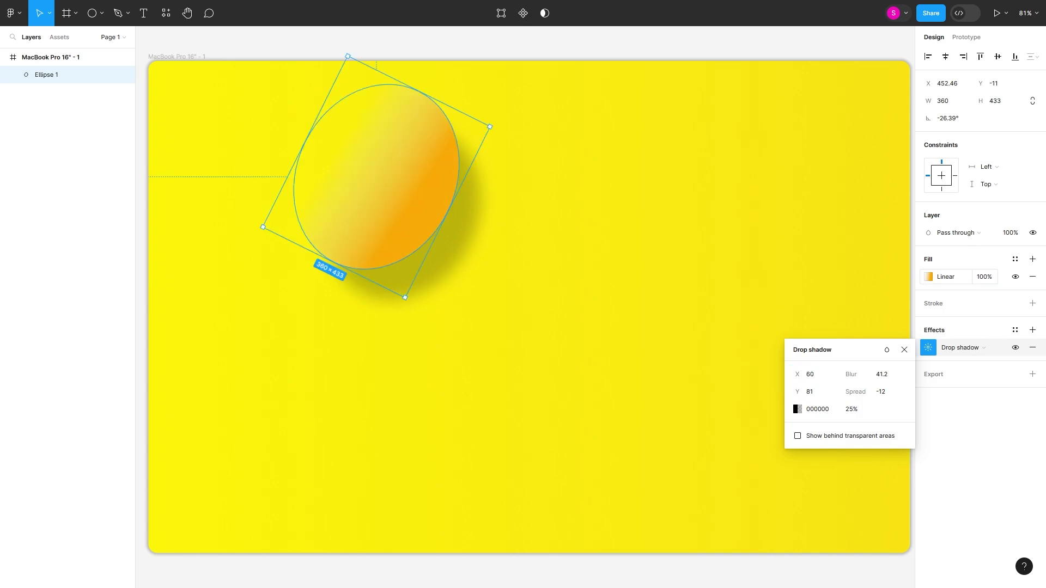
{"action": "left_click", "coordinate": [852, 409]}
{"action": "type", "text": "15"}
{"action": "key", "text": "Return"}
{"action": "left_click_drag", "start_coordinate": [851, 374], "coordinate": [872, 375]}
{"action": "left_click", "coordinate": [450, 249]}
{"action": "left_click", "coordinate": [928, 348]}
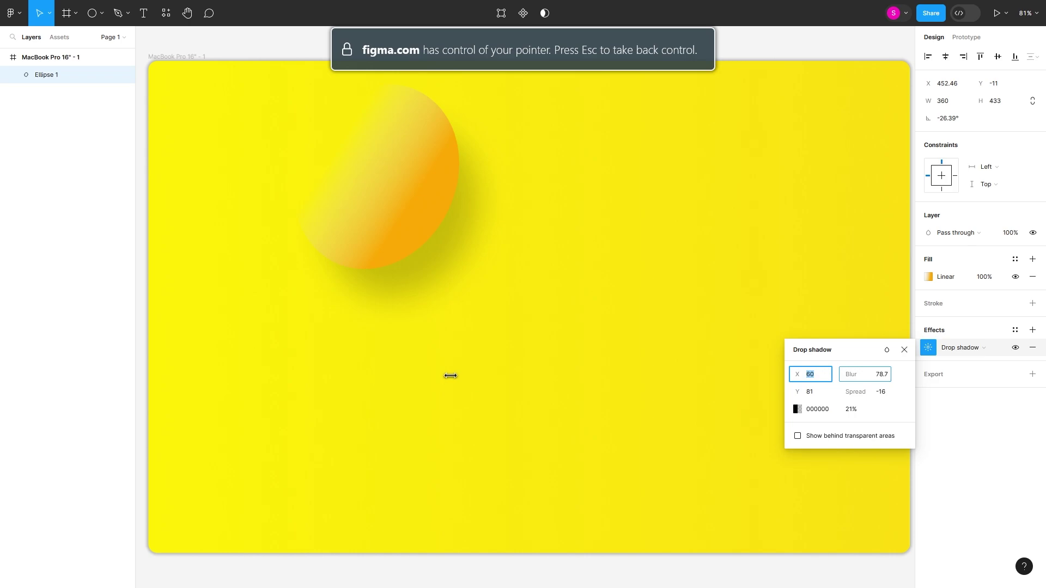
{"action": "left_click", "coordinate": [806, 374]}
{"action": "left_click", "coordinate": [521, 222]}
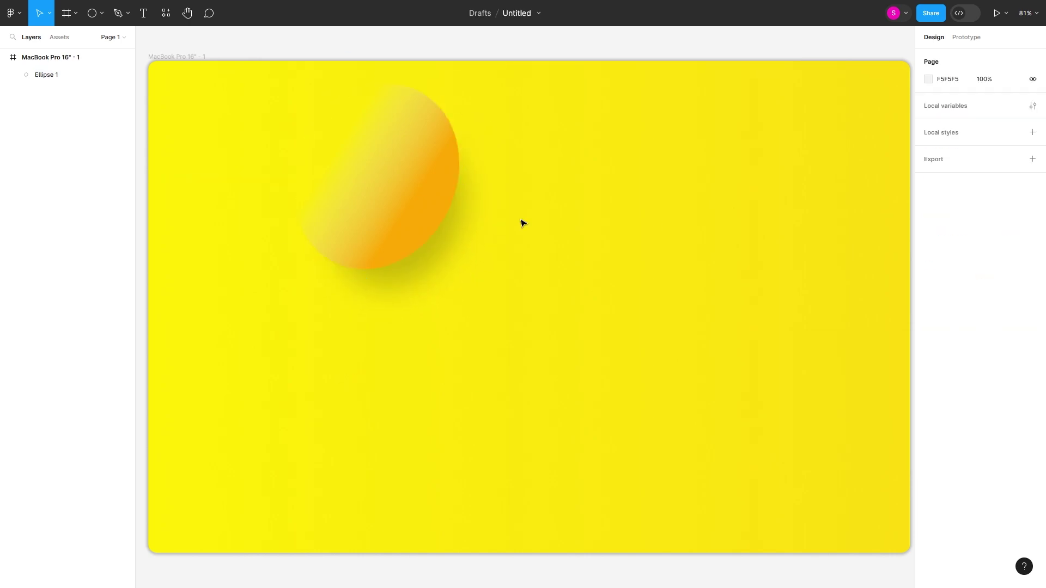
- Rearrange the ellipse gradient so orange starts and fades to a transparent end stop
{"action": "left_click", "coordinate": [392, 179]}
{"action": "left_click", "coordinate": [929, 277]}
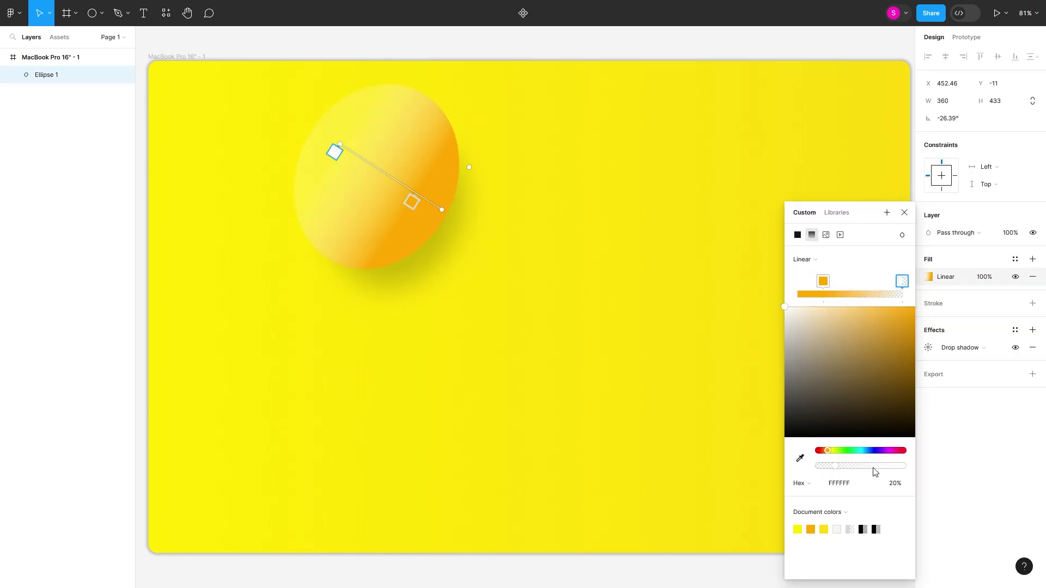
{"action": "left_click_drag", "start_coordinate": [824, 288], "coordinate": [798, 287]}
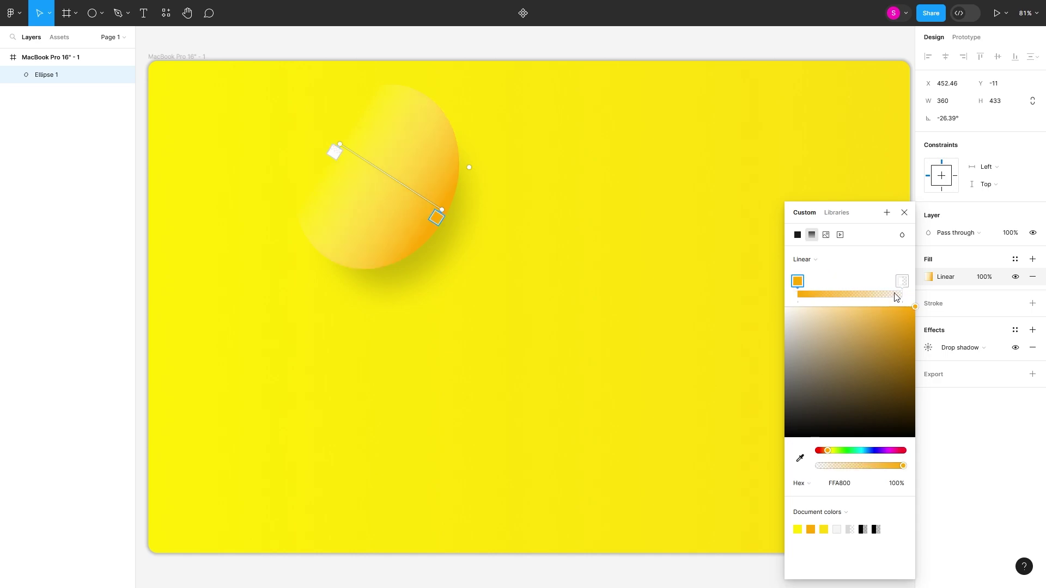
{"action": "left_click", "coordinate": [851, 530]}
{"action": "key", "text": "i"}
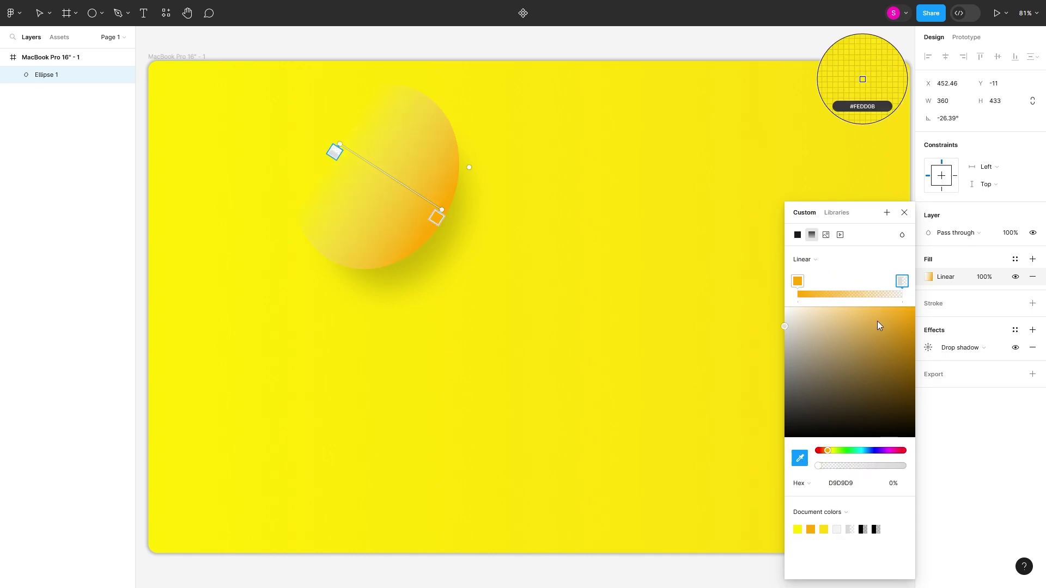
{"action": "key", "text": "Escape"}
- Duplicate the ellipse below the original and rotate the copy
{"action": "left_click_drag", "start_coordinate": [395, 204], "coordinate": [507, 447]}
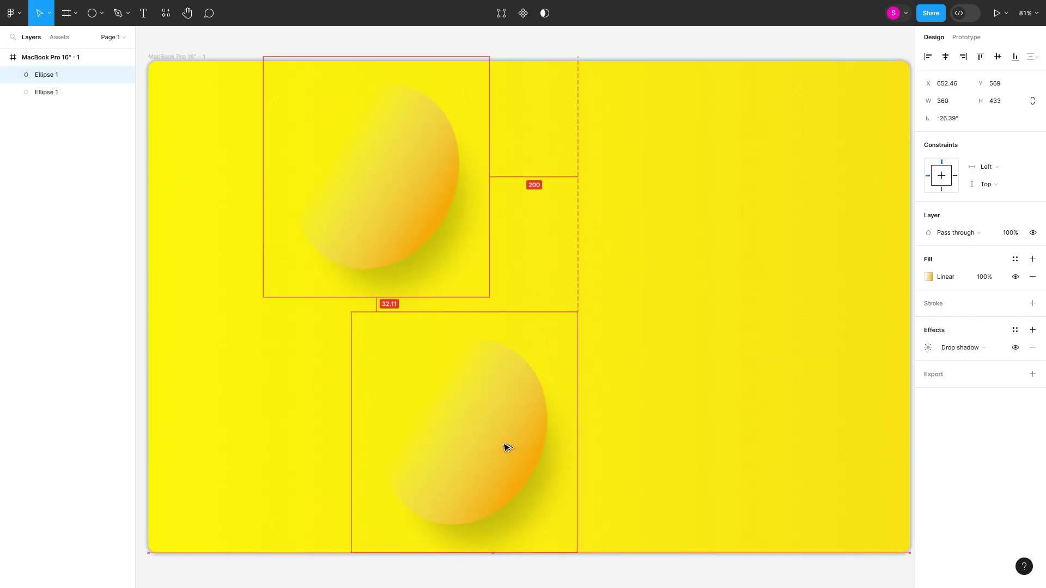
{"action": "mouse_move", "coordinate": [359, 322]}
{"action": "left_mouse_down"}
{"action": "mouse_move", "coordinate": [347, 392]}
{"action": "mouse_move", "coordinate": [215, 462]}
{"action": "left_mouse_up"}
{"action": "left_click", "coordinate": [398, 158]}
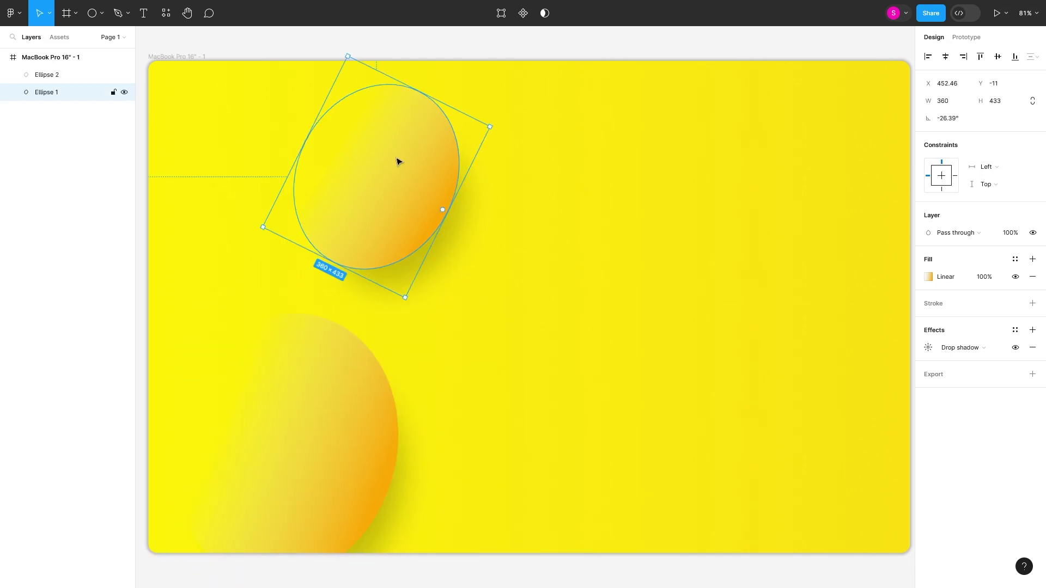
{"action": "left_click", "coordinate": [928, 277]}
{"action": "left_click", "coordinate": [730, 278]}
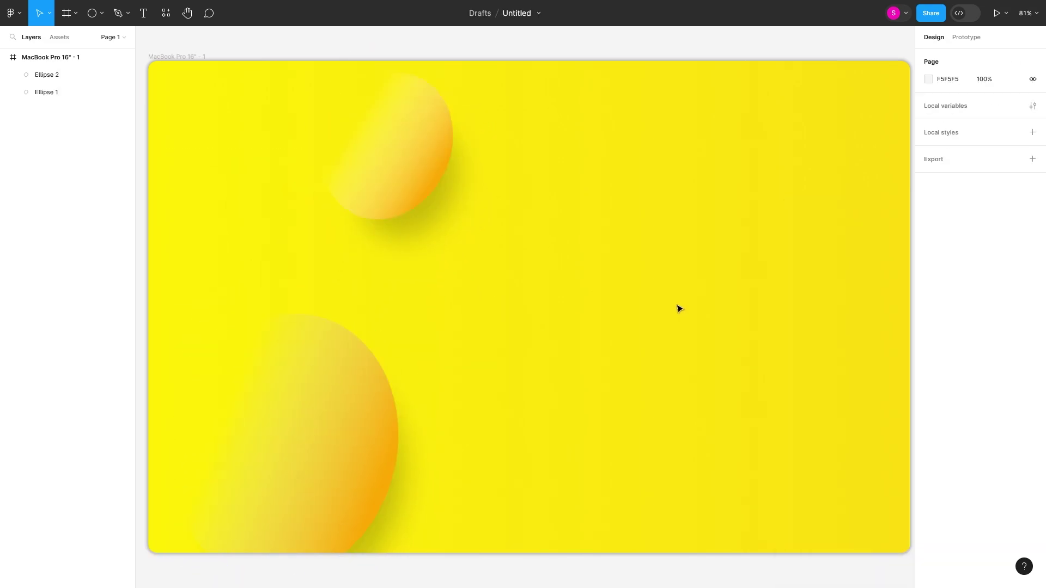
{"action": "key", "text": "ctrl+z"}
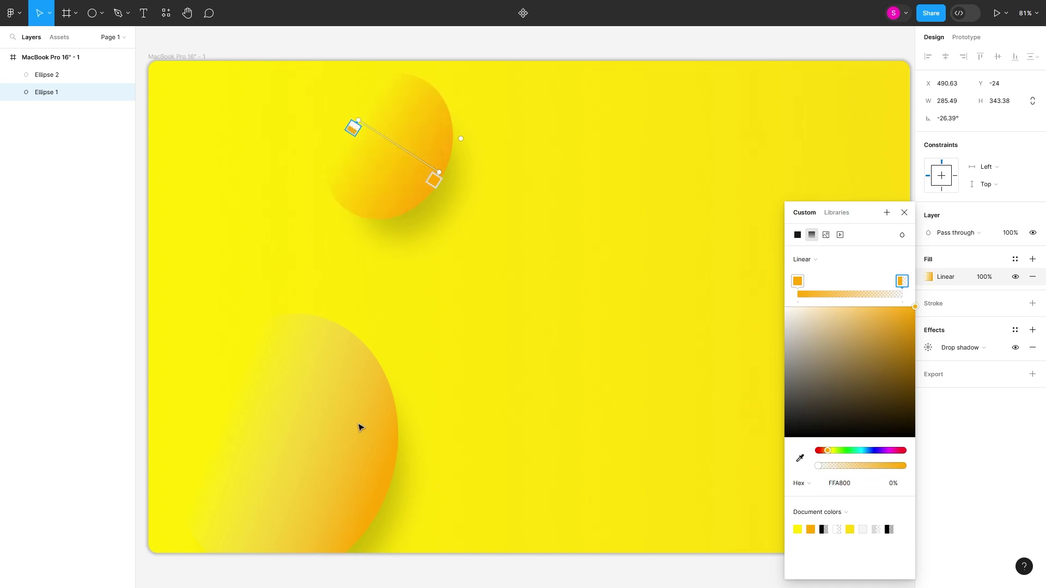
- Set the bottom-left ellipse's gradient stop to FF9900 orange
{"action": "left_click", "coordinate": [359, 427]}
{"action": "left_click", "coordinate": [594, 399]}
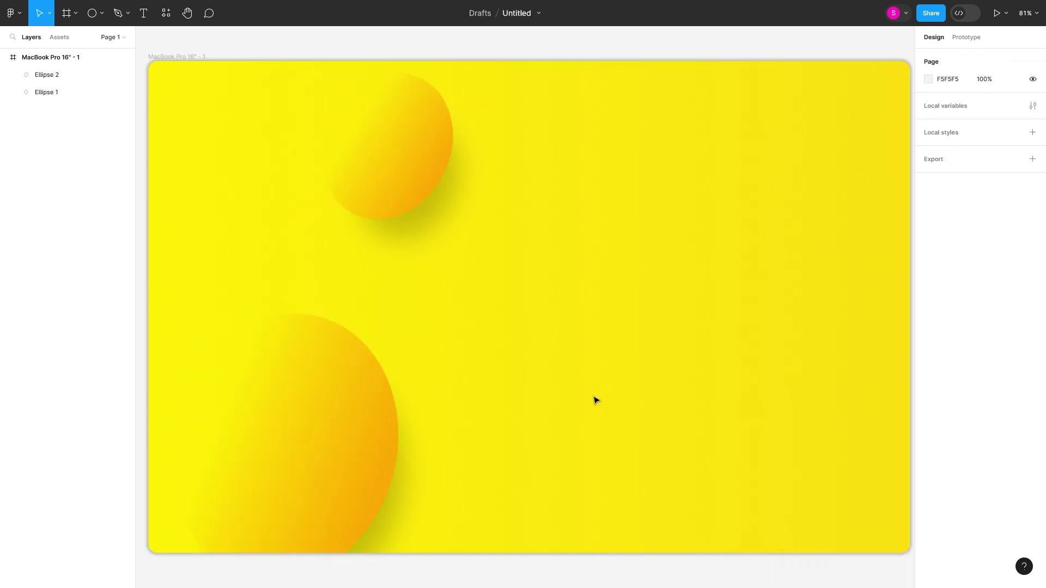
{"action": "key", "text": "ctrl+z"}
{"action": "left_click", "coordinate": [929, 276]}
{"action": "key", "text": "ctrl+z"}
- Copy the bottom-left ellipse into the bottom-right corner and reshape the top ellipse
{"action": "left_click", "coordinate": [339, 490]}
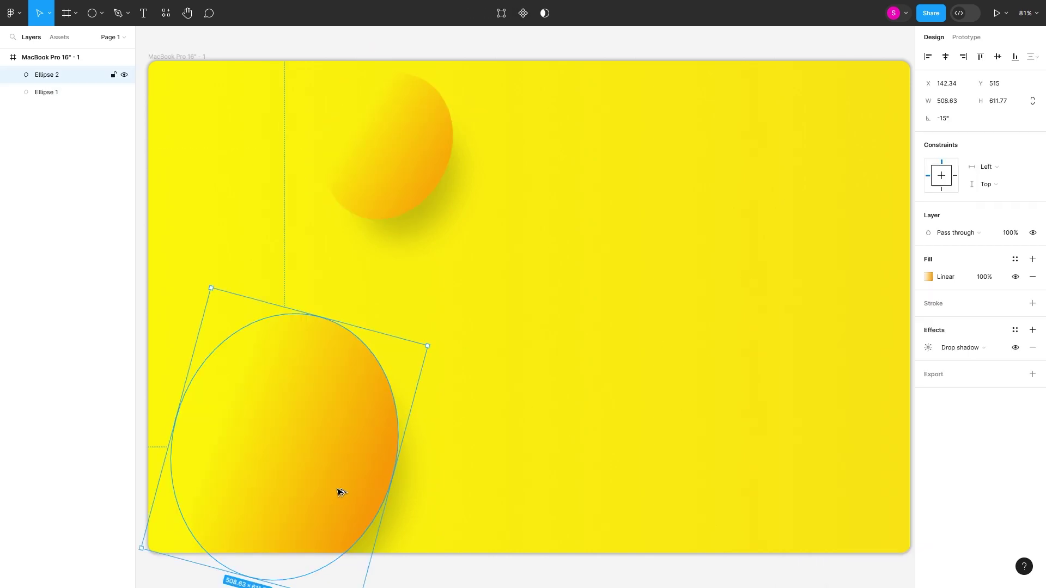
{"action": "mouse_move", "coordinate": [339, 490]}
{"action": "left_mouse_down"}
{"action": "mouse_move", "coordinate": [706, 446]}
{"action": "mouse_move", "coordinate": [768, 500]}
{"action": "left_mouse_up"}
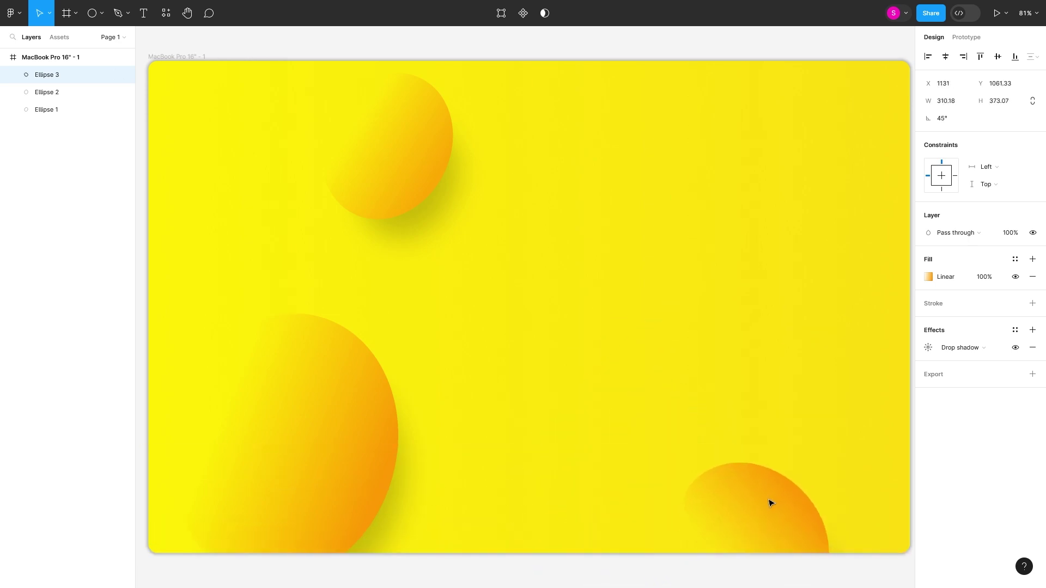
{"action": "left_click", "coordinate": [390, 142]}
{"action": "left_click_drag", "start_coordinate": [403, 215], "coordinate": [418, 224]}
{"action": "left_click", "coordinate": [472, 335]}
- Centre the Origin text in the frame and tighten its letter spacing to -7%
{"action": "left_click", "coordinate": [531, 282]}
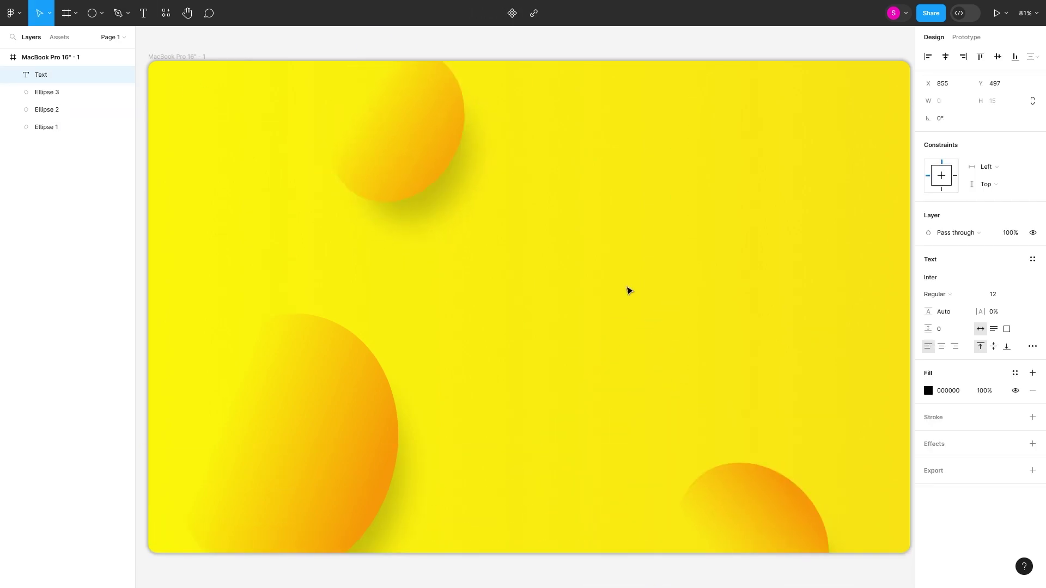
{"action": "left_click", "coordinate": [946, 56]}
{"action": "left_click", "coordinate": [934, 293]}
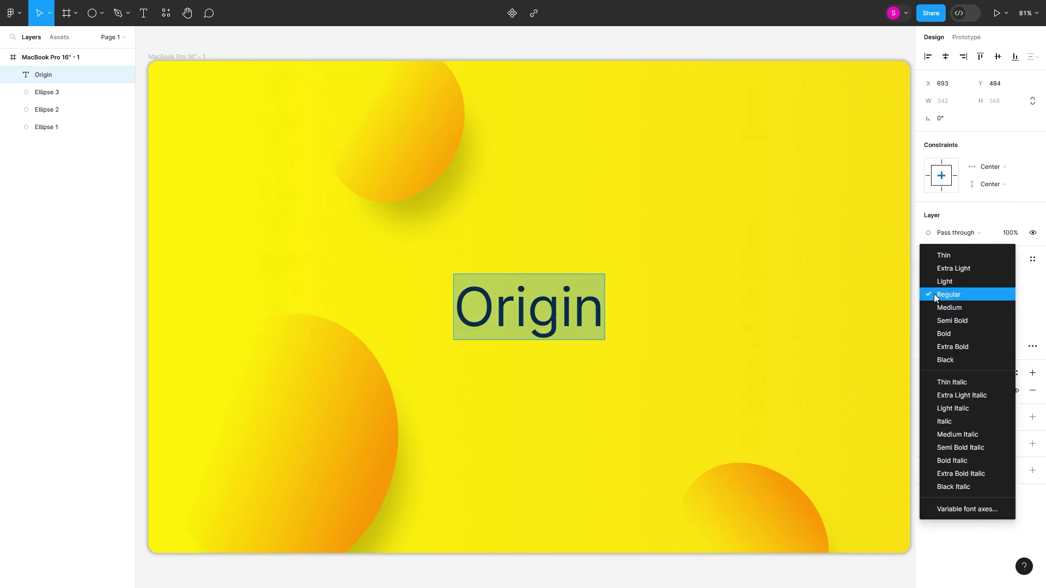
{"action": "key", "text": "Down"}
{"action": "key", "text": "Down"}
{"action": "key", "text": "Down"}
{"action": "key", "text": "Down"}
{"action": "key", "text": "Down"}
{"action": "key", "text": "Down"}
{"action": "key", "text": "Down"}
{"action": "key", "text": "Down"}
{"action": "key", "text": "Down"}
{"action": "key", "text": "Down"}
{"action": "key", "text": "Down"}
{"action": "key", "text": "Down"}
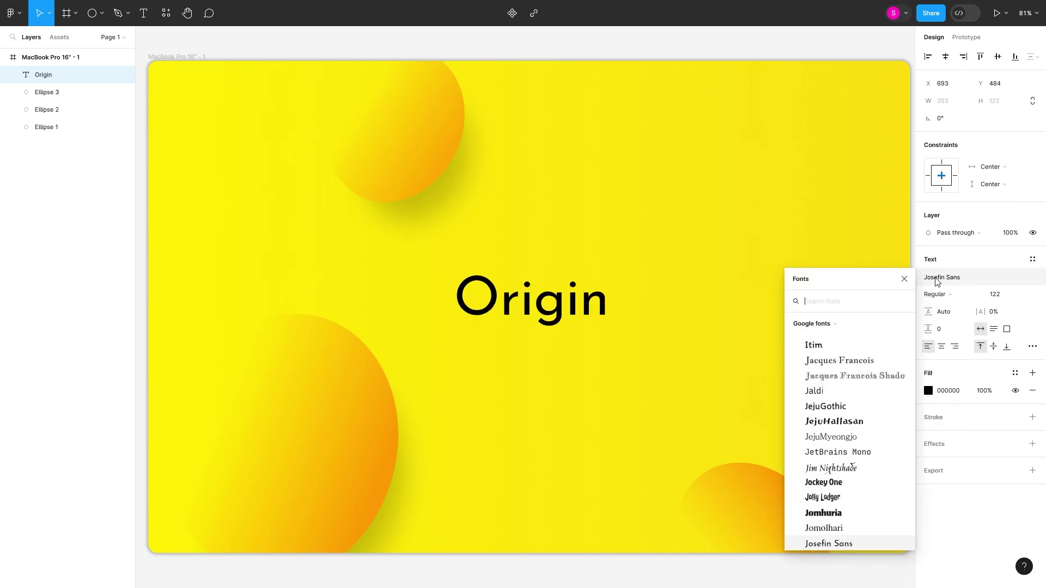
{"action": "key", "text": "Down"}
{"action": "key", "text": "Down"}
{"action": "key", "text": "Down"}
{"action": "key", "text": "Down"}
{"action": "key", "text": "Down"}
{"action": "key", "text": "Up"}
{"action": "key", "text": "Up"}
{"action": "key", "text": "Up"}
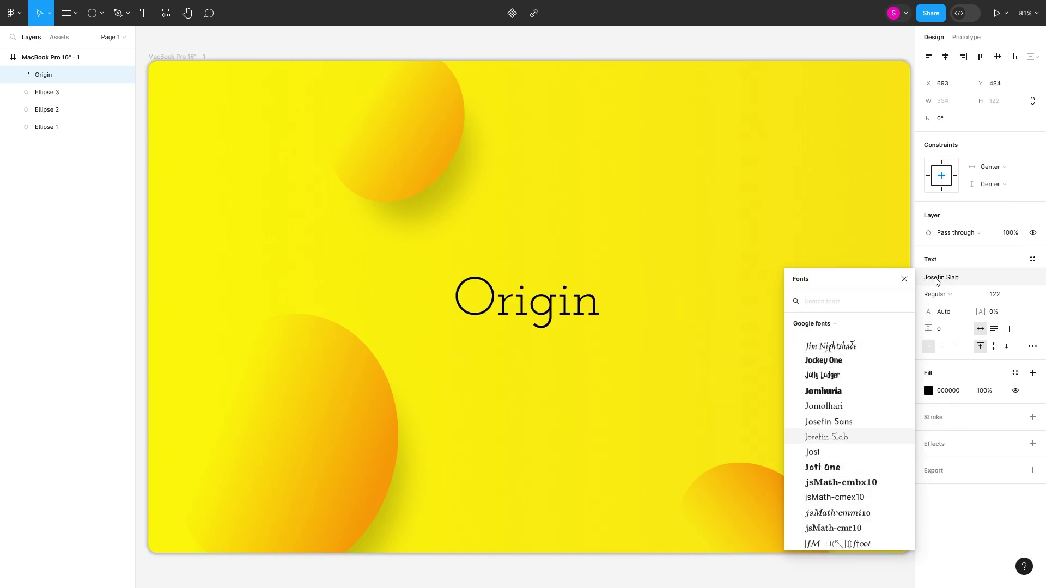
{"action": "key", "text": "Down"}
{"action": "left_click_drag", "start_coordinate": [981, 312], "coordinate": [978, 312]}
- Preview lighter weights, then browse the font list and apply Lexend to Origin
{"action": "left_click", "coordinate": [943, 293]}
{"action": "key", "text": "Up"}
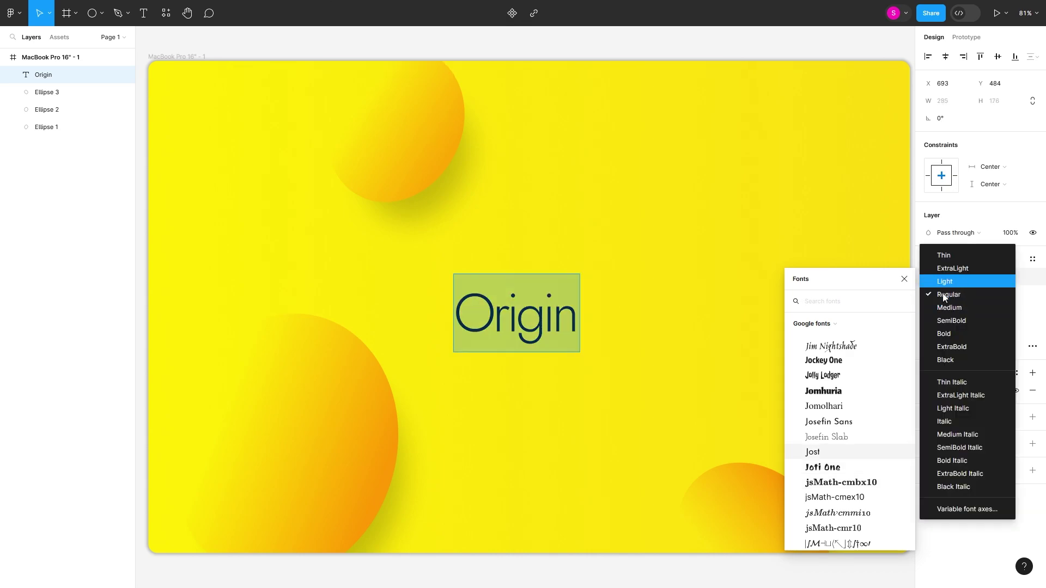
{"action": "key", "text": "Up"}
{"action": "key", "text": "Escape"}
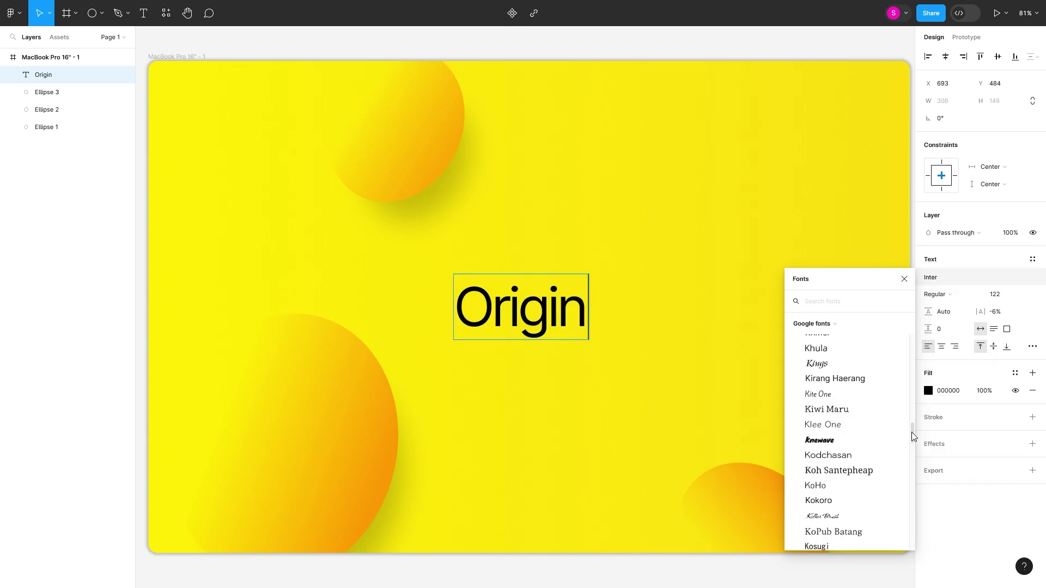
{"action": "type", "text": "Ini"}
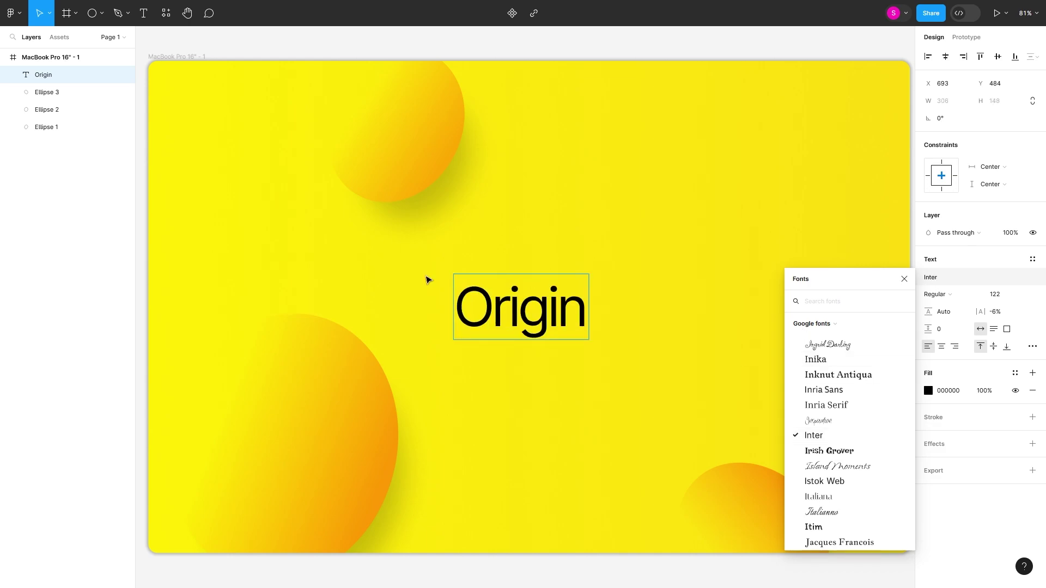
{"action": "scroll", "coordinate": [871, 464], "scroll_direction": "down", "scroll_amount": 3}
{"action": "scroll", "coordinate": [861, 447], "scroll_direction": "down", "scroll_amount": 5}
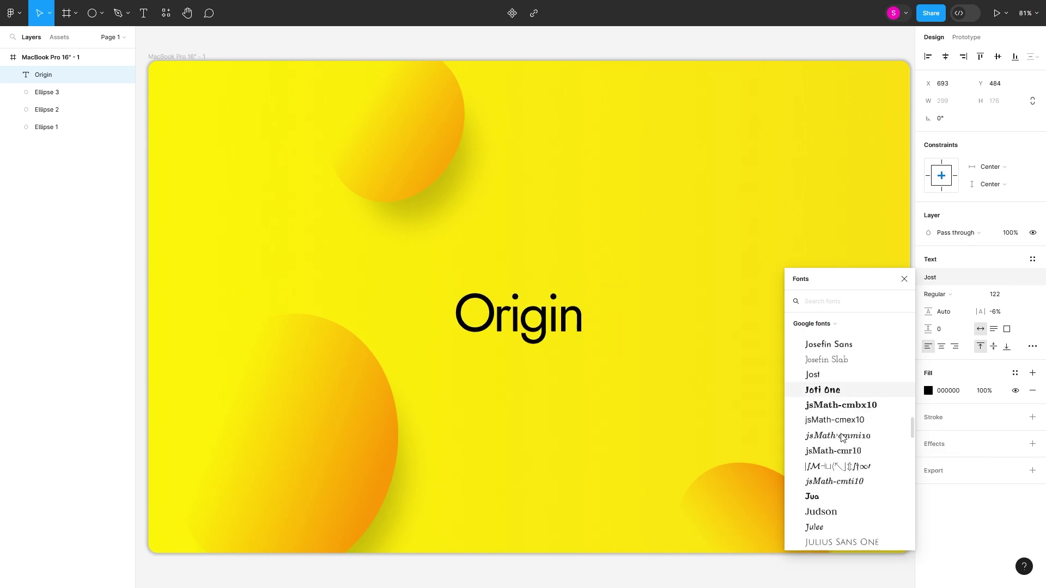
{"action": "scroll", "coordinate": [832, 430], "scroll_direction": "down", "scroll_amount": 5}
{"action": "scroll", "coordinate": [844, 479], "scroll_direction": "down", "scroll_amount": 5}
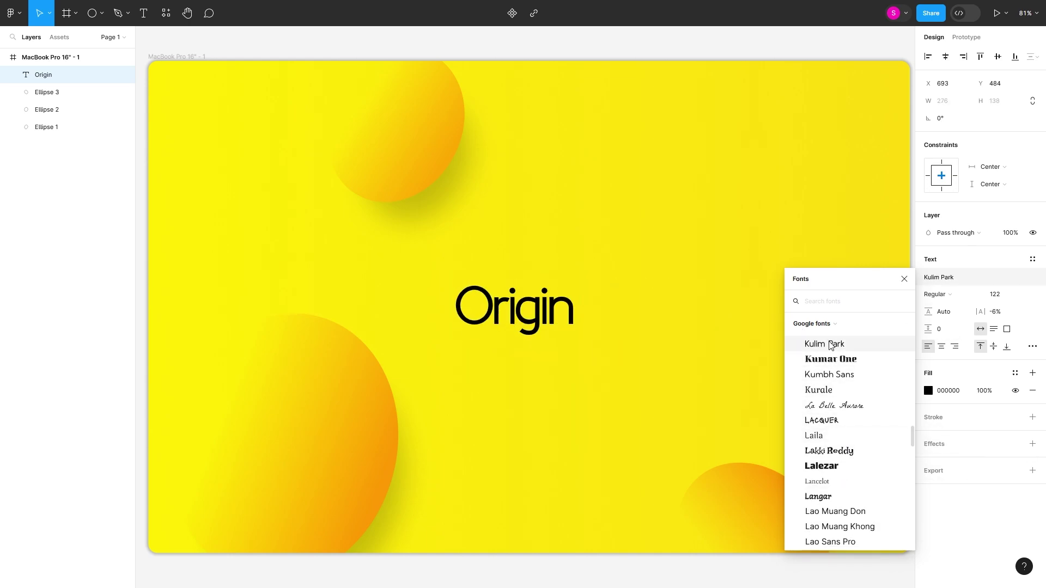
{"action": "scroll", "coordinate": [848, 436], "scroll_direction": "down", "scroll_amount": 5}
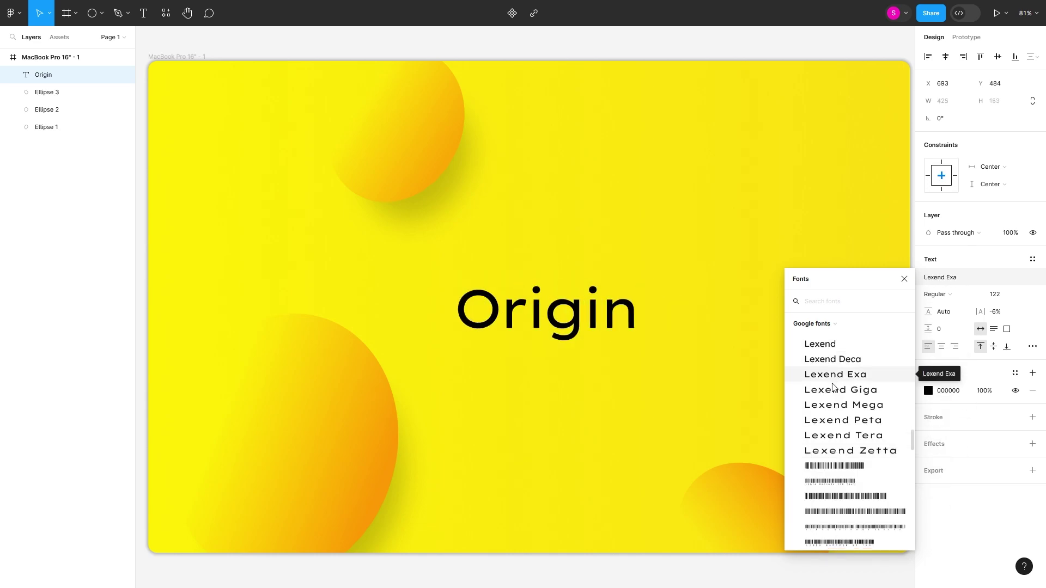
{"action": "left_click", "coordinate": [822, 352]}
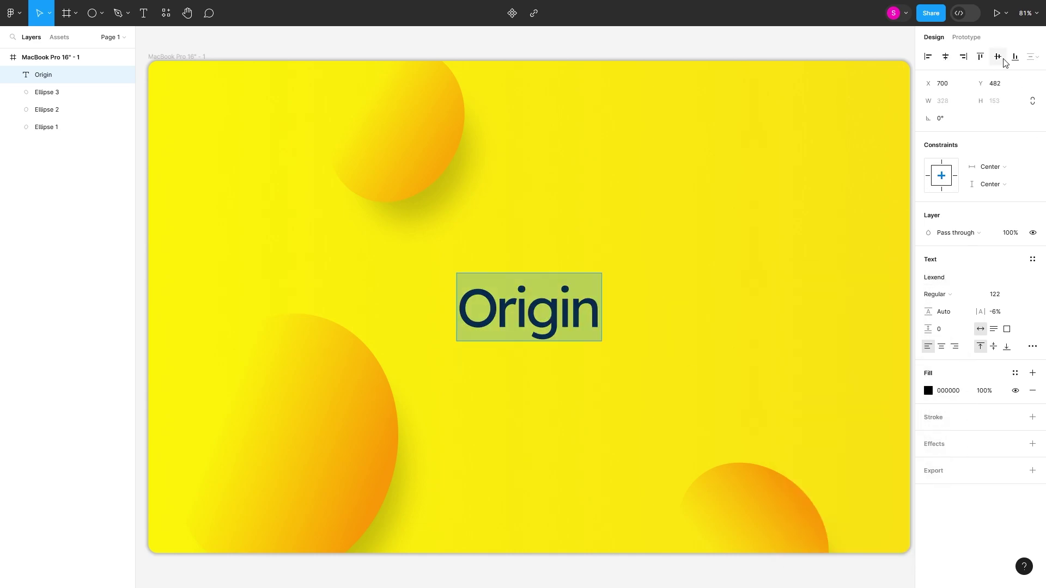
{"action": "key", "text": "Escape"}
- Draw a short line connecting the two i-dots of Origin
{"action": "key", "text": "Return"}
{"action": "left_click", "coordinate": [570, 309]}
{"action": "key", "text": "BackSpace"}
{"action": "left_click", "coordinate": [101, 13]}
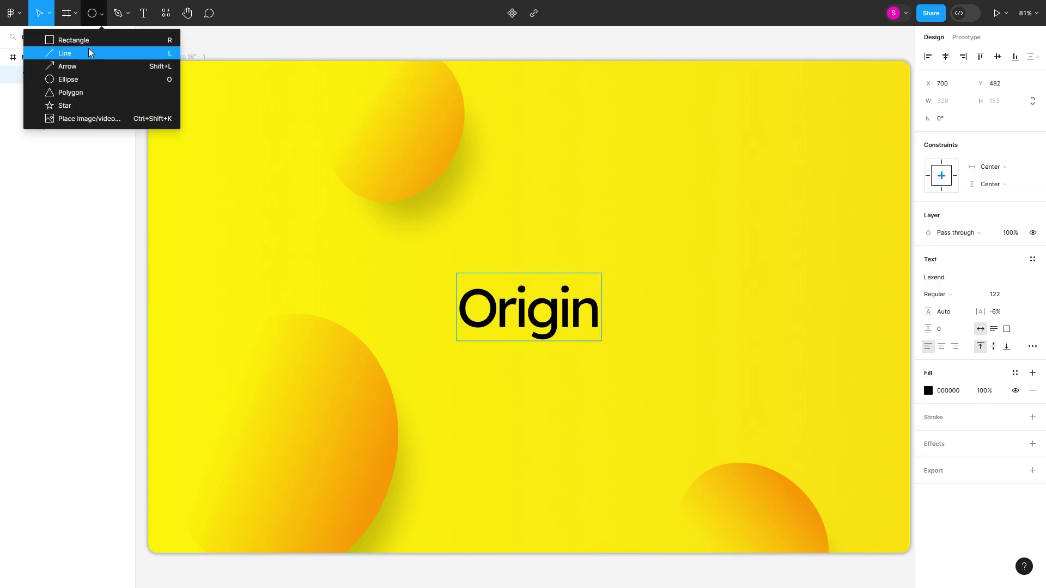
{"action": "left_click", "coordinate": [58, 51]}
{"action": "left_click_drag", "start_coordinate": [694, 231], "coordinate": [704, 227]}
- Draw a larger circle over the right i-dot and fill it black sampled from the title
{"action": "key", "text": "o"}
{"action": "left_click_drag", "start_coordinate": [739, 175], "coordinate": [787, 240]}
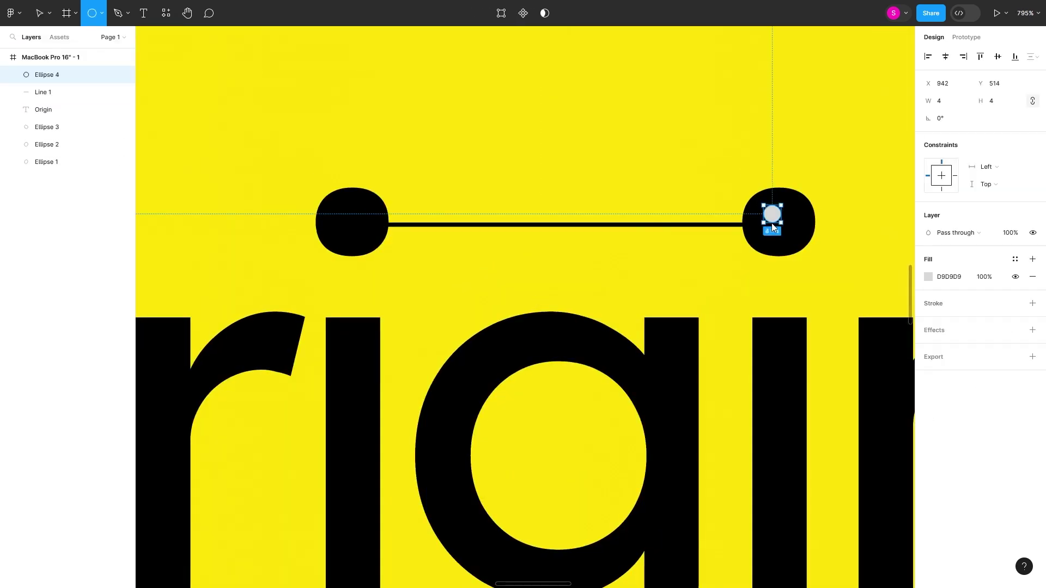
{"action": "left_click", "coordinate": [928, 277]}
{"action": "left_click", "coordinate": [800, 459]}
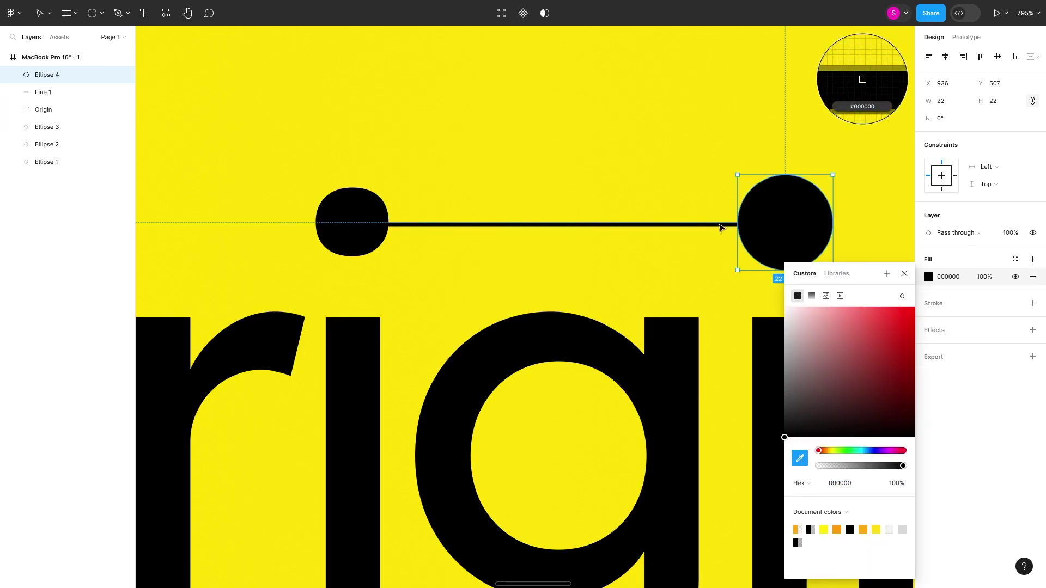
{"action": "left_click", "coordinate": [859, 77]}
{"action": "key", "text": "Escape"}
- Add Grow text below the title with 132% letter spacing
{"action": "key", "text": "shift+1"}
{"action": "scroll", "coordinate": [631, 420], "scroll_direction": "up", "scroll_amount": 5}
{"action": "key", "text": "t"}
{"action": "left_click", "coordinate": [376, 447]}
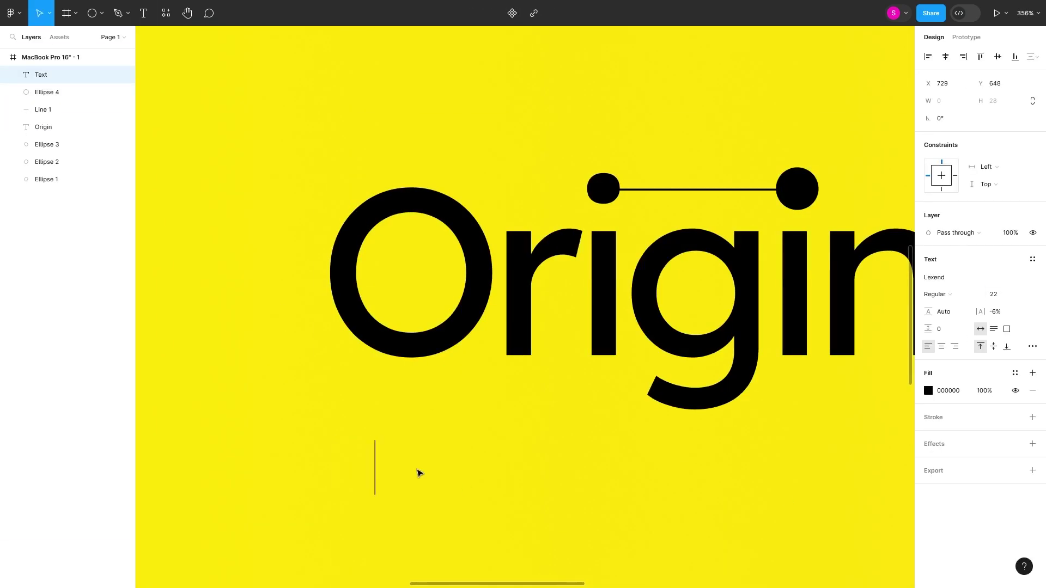
{"action": "type", "text": "Grow"}
{"action": "left_click_drag", "start_coordinate": [981, 312], "coordinate": [1044, 312]}
- Type 'Business' beside Grow and tighten its letter spacing
{"action": "scroll", "coordinate": [470, 434], "scroll_direction": "right", "scroll_amount": 5}
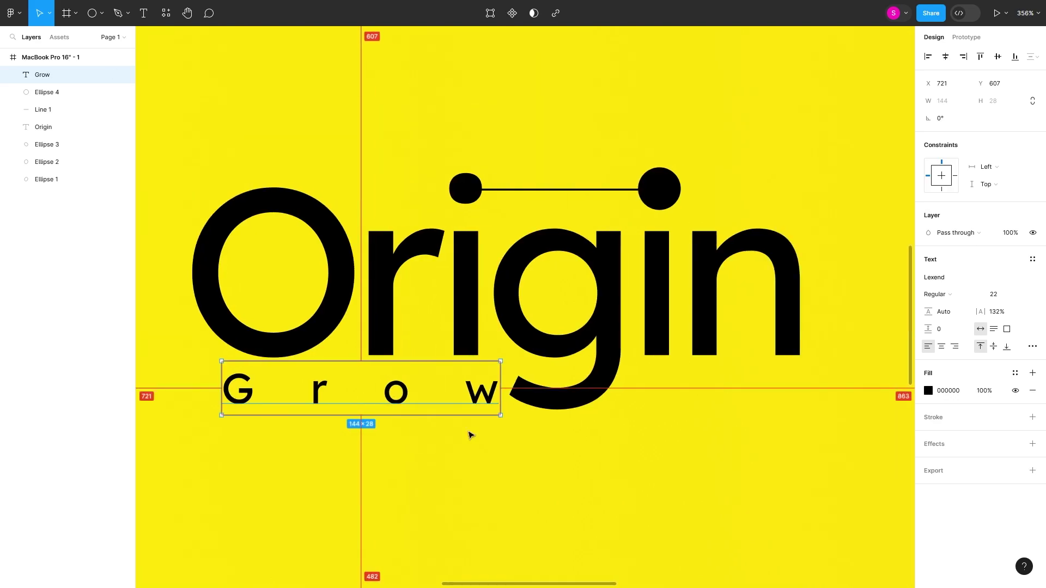
{"action": "type", "text": "Business"}
{"action": "key", "text": "ctrl+a"}
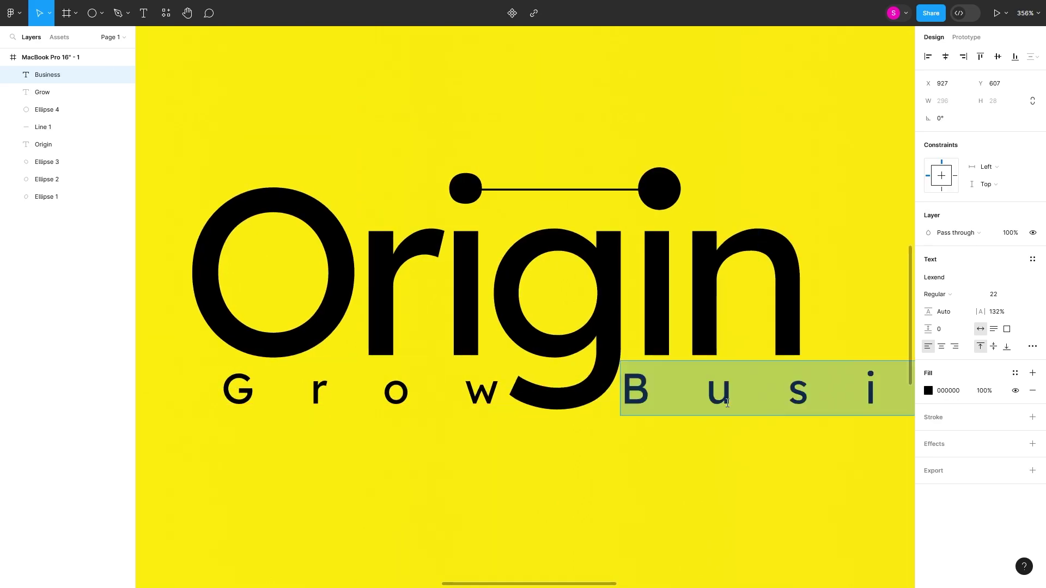
{"action": "left_click_drag", "start_coordinate": [980, 312], "coordinate": [841, 322]}
{"action": "scroll", "coordinate": [841, 322], "scroll_direction": "down", "scroll_amount": 5}
{"action": "scroll", "coordinate": [766, 458], "scroll_direction": "down", "scroll_amount": 3}
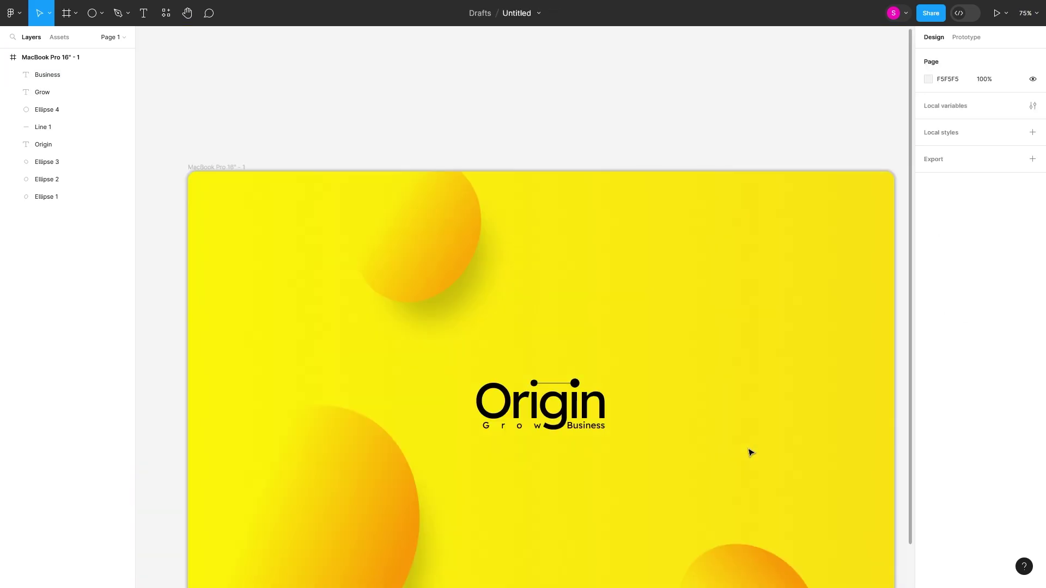
- Shift Grow about 13 px left, then zoom out to check the tagline
{"action": "left_click_drag", "start_coordinate": [749, 451], "coordinate": [491, 428]}
{"action": "key", "text": "Return"}
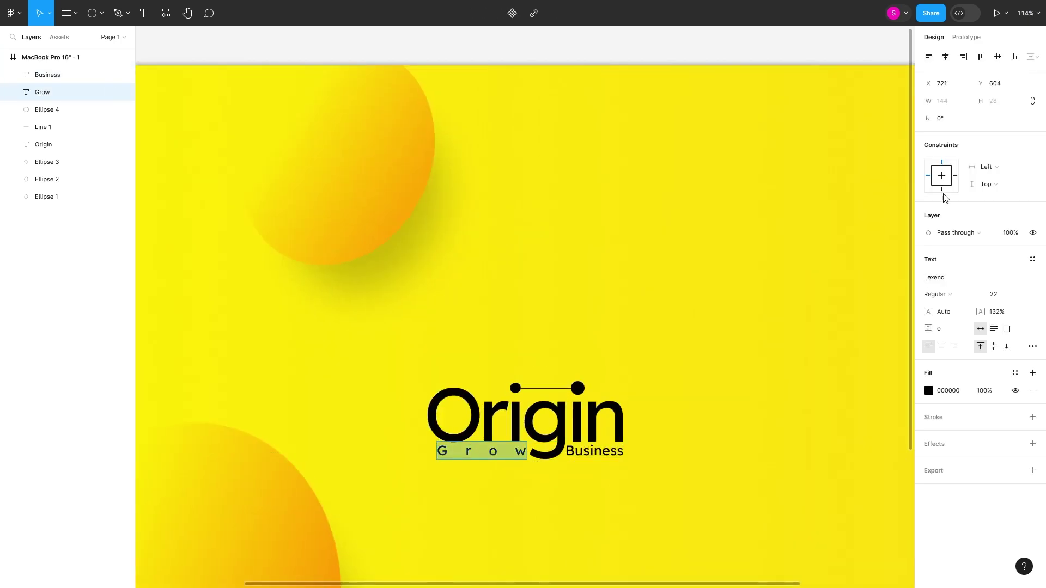
{"action": "left_click_drag", "start_coordinate": [483, 461], "coordinate": [476, 461]}
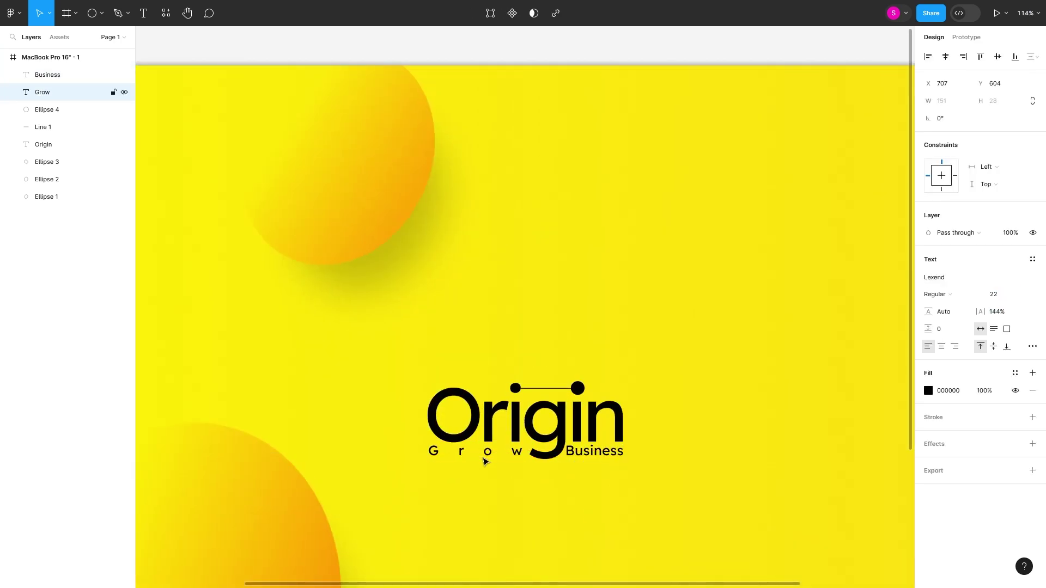
{"action": "left_click", "coordinate": [607, 457]}
{"action": "key", "text": "Escape"}
{"action": "scroll", "coordinate": [735, 426], "scroll_direction": "down", "scroll_amount": 5}
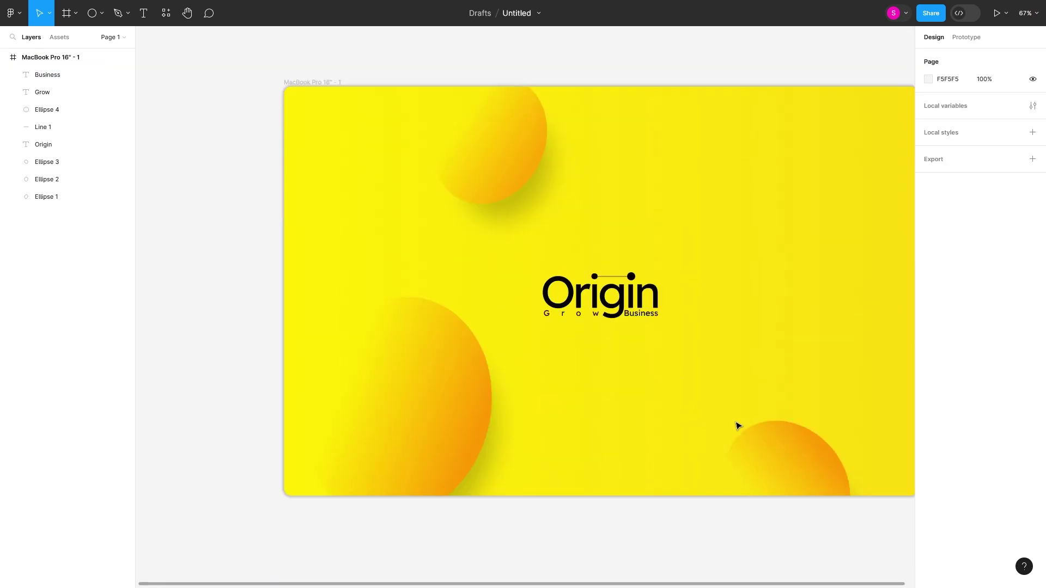
{"action": "scroll", "coordinate": [675, 194], "scroll_direction": "down", "scroll_amount": 3}
{"action": "scroll", "coordinate": [294, 282], "scroll_direction": "up", "scroll_amount": 10}
- Draw two small circles near the top-left corner and join them with a horizontal line
{"action": "key", "text": "o"}
{"action": "left_click_drag", "start_coordinate": [349, 119], "coordinate": [357, 127]}
{"action": "left_click_drag", "start_coordinate": [352, 123], "coordinate": [462, 133]}
{"action": "key", "text": "l"}
{"action": "scroll", "coordinate": [383, 155], "scroll_direction": "up", "scroll_amount": 5}
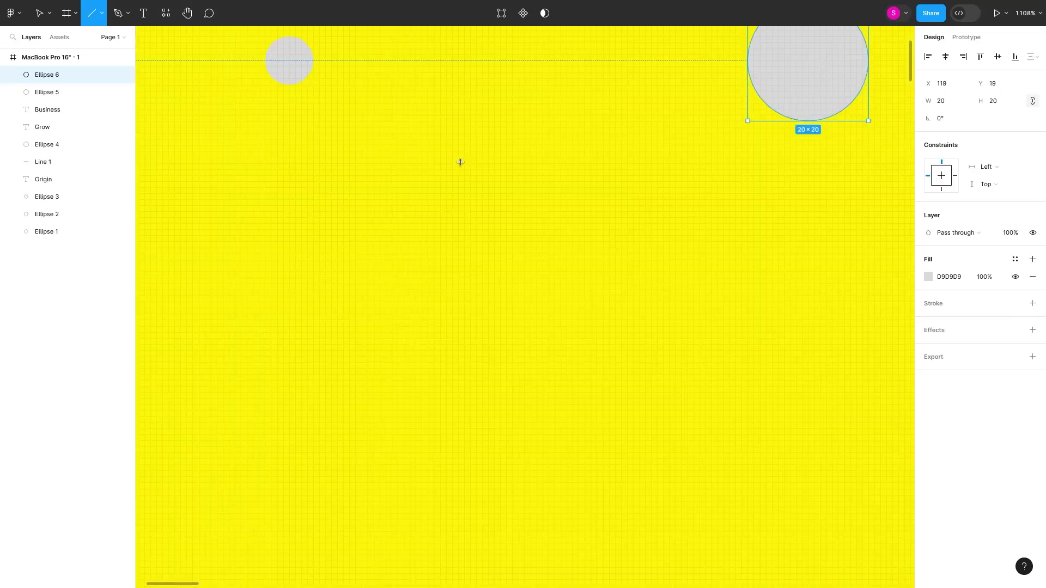
{"action": "scroll", "coordinate": [461, 161], "scroll_direction": "up", "scroll_amount": 3}
{"action": "left_click_drag", "start_coordinate": [285, 140], "coordinate": [494, 139]}
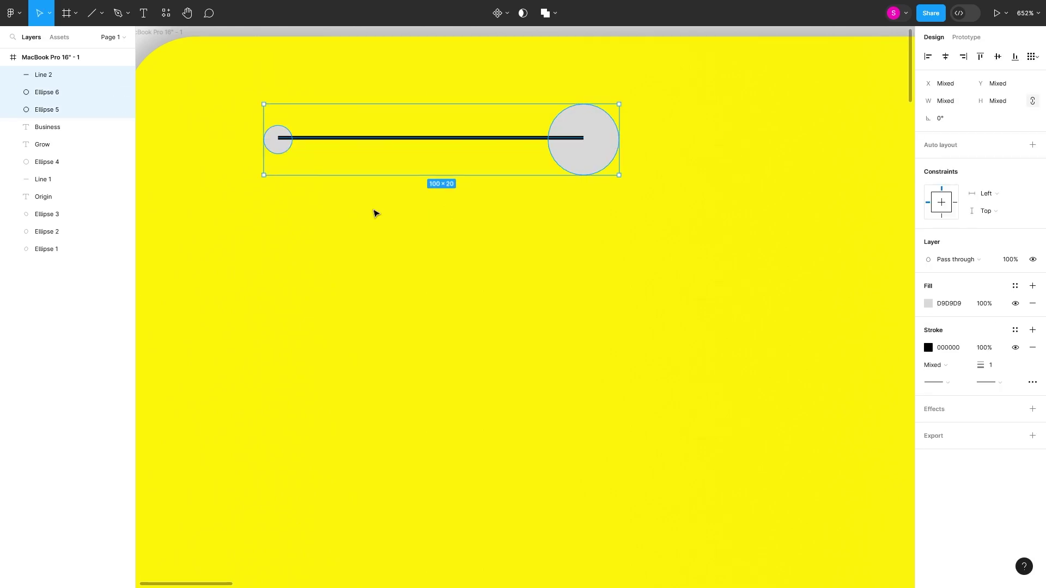
{"action": "scroll", "coordinate": [252, 151], "scroll_direction": "up", "scroll_amount": 3}
{"action": "left_click", "coordinate": [299, 152]}
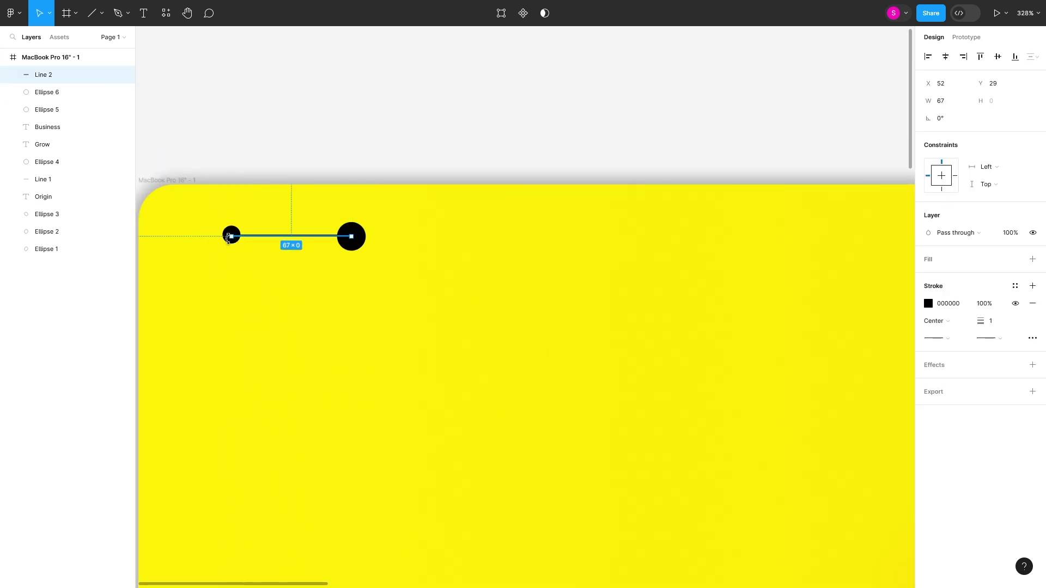
{"action": "left_click", "coordinate": [250, 237]}
{"action": "scroll", "coordinate": [249, 238], "scroll_direction": "down", "scroll_amount": 5}
- Group the logo's line and two circles together
{"action": "mouse_move", "coordinate": [297, 280]}
{"action": "left_mouse_down"}
{"action": "mouse_move", "coordinate": [245, 239]}
{"action": "mouse_move", "coordinate": [271, 271]}
{"action": "left_mouse_up"}
{"action": "key", "text": "ctrl+g"}
{"action": "key", "text": "Escape"}
- Add a Columns layout grid to the page frame
{"action": "left_click", "coordinate": [1033, 207]}
{"action": "left_click", "coordinate": [929, 224]}
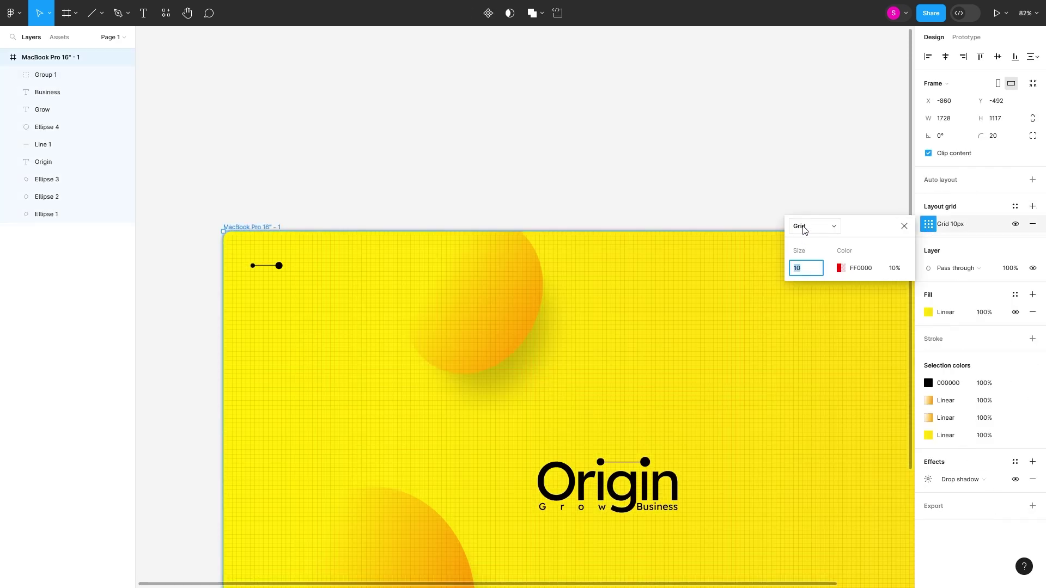
{"action": "left_click", "coordinate": [797, 266]}
{"action": "scroll", "coordinate": [240, 144], "scroll_direction": "down", "scroll_amount": 3}
{"action": "left_click", "coordinate": [240, 142]}
{"action": "scroll", "coordinate": [240, 144], "scroll_direction": "down", "scroll_amount": 2}
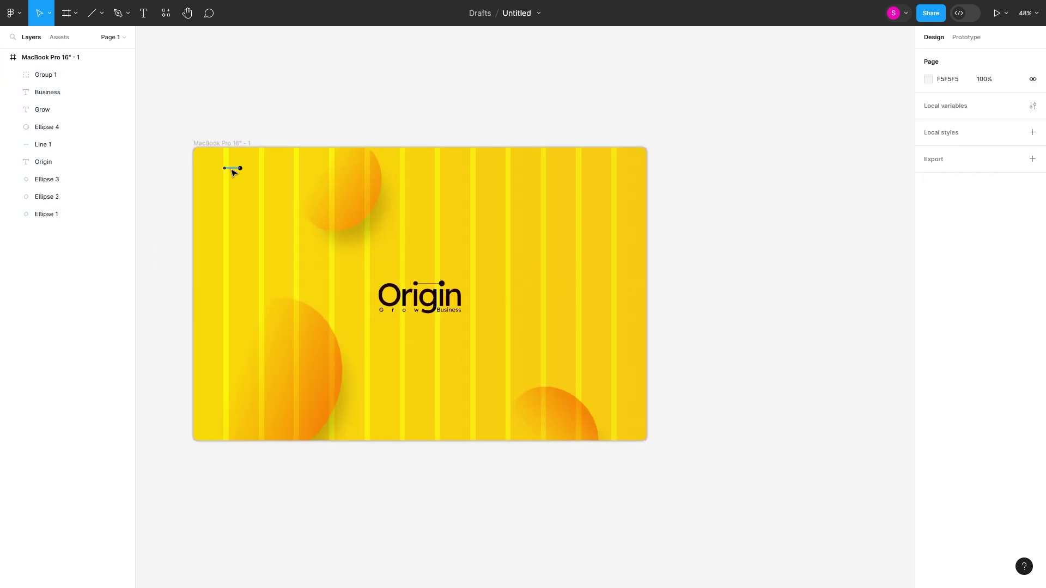
{"action": "scroll", "coordinate": [233, 168], "scroll_direction": "up", "scroll_amount": 8}
- Select the larger circle inside the logo group, then choose the Line tool
{"action": "double_click", "coordinate": [229, 166]}
{"action": "left_click", "coordinate": [267, 166]}
{"action": "left_click", "coordinate": [256, 210]}
{"action": "scroll", "coordinate": [237, 229], "scroll_direction": "down", "scroll_amount": 8}
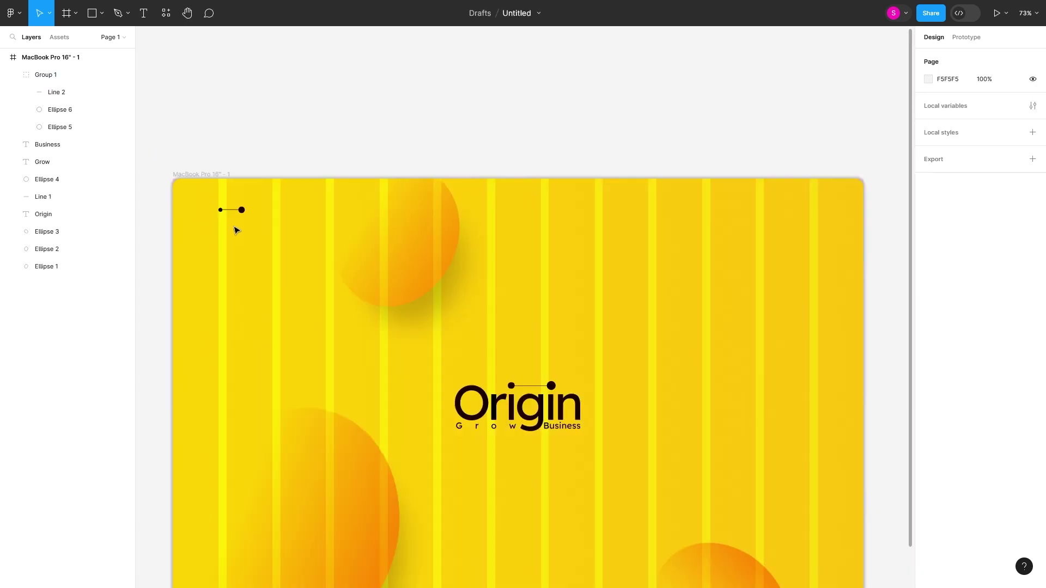
{"action": "left_click", "coordinate": [102, 13]}
{"action": "left_click", "coordinate": [60, 54]}
- Draw a short line near the top-right corner and fit the whole frame in view
{"action": "left_click_drag", "start_coordinate": [774, 209], "coordinate": [790, 215]}
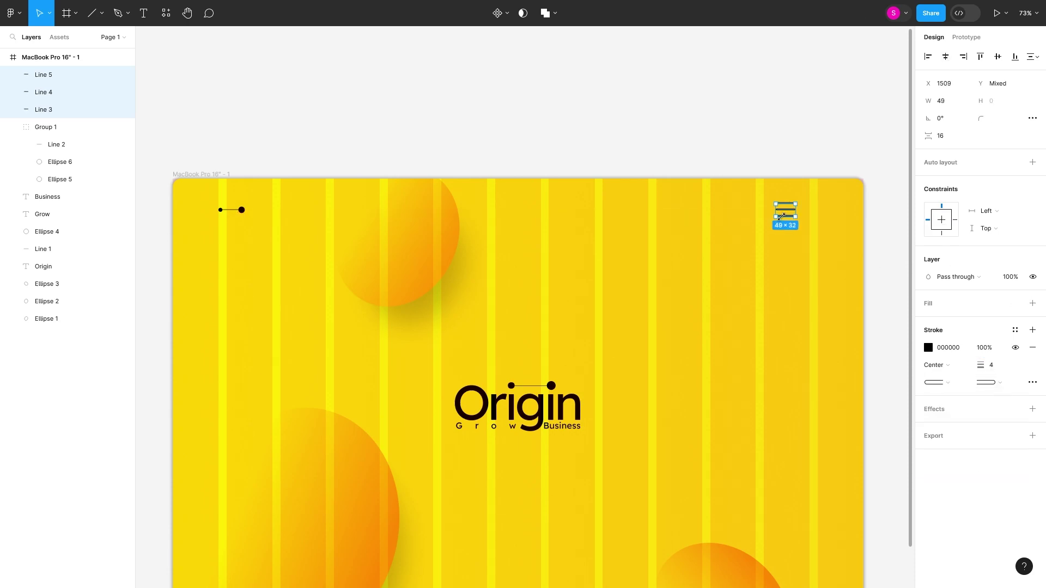
{"action": "left_click", "coordinate": [785, 226]}
{"action": "scroll", "coordinate": [784, 218], "scroll_direction": "up", "scroll_amount": 10}
{"action": "left_click_drag", "start_coordinate": [800, 230], "coordinate": [799, 159]}
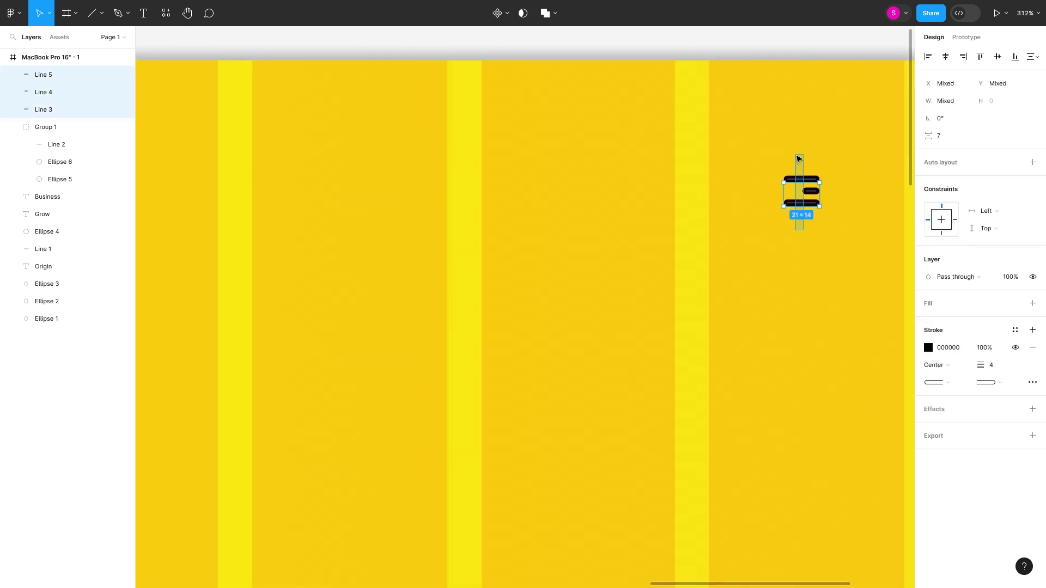
{"action": "key", "text": "shift+1"}
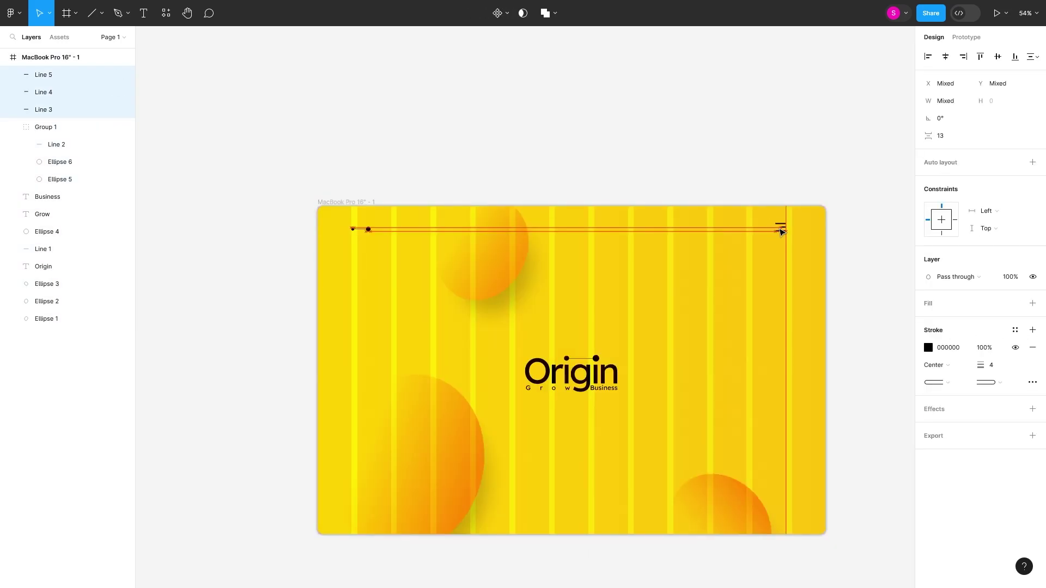
{"action": "left_click", "coordinate": [769, 256]}
{"action": "scroll", "coordinate": [774, 323], "scroll_direction": "up", "scroll_amount": 2}
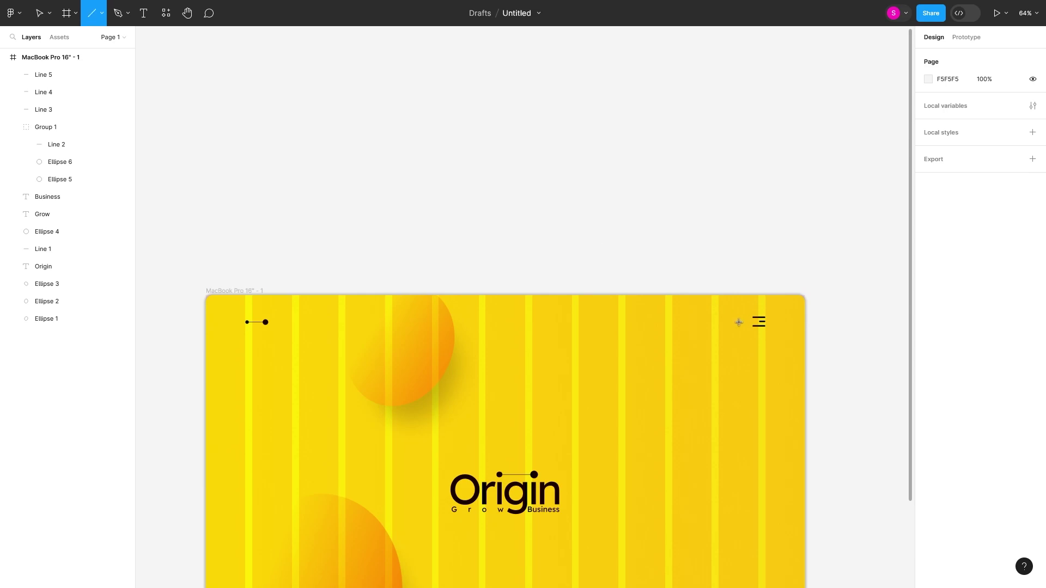
{"action": "key", "text": "Escape"}
{"action": "scroll", "coordinate": [763, 327], "scroll_direction": "up", "scroll_amount": 5}
- Draw a circle around the menu lines with a black outline and no fill
{"action": "left_click", "coordinate": [733, 342]}
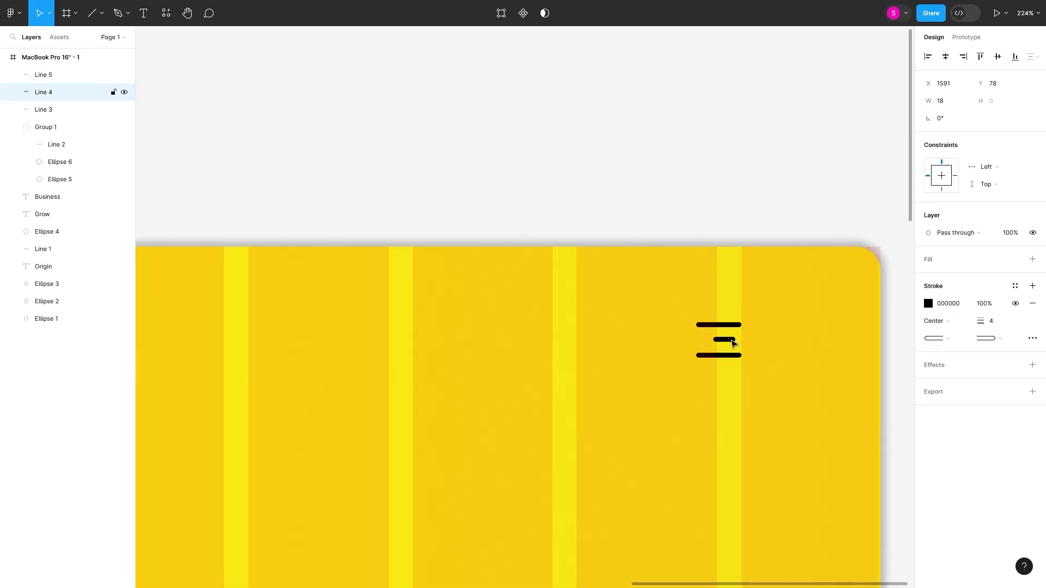
{"action": "mouse_move", "coordinate": [590, 293]}
{"action": "left_mouse_down"}
{"action": "mouse_move", "coordinate": [670, 372]}
{"action": "mouse_move", "coordinate": [722, 356]}
{"action": "left_mouse_up"}
{"action": "left_click", "coordinate": [1033, 302]}
{"action": "left_click", "coordinate": [1033, 278]}
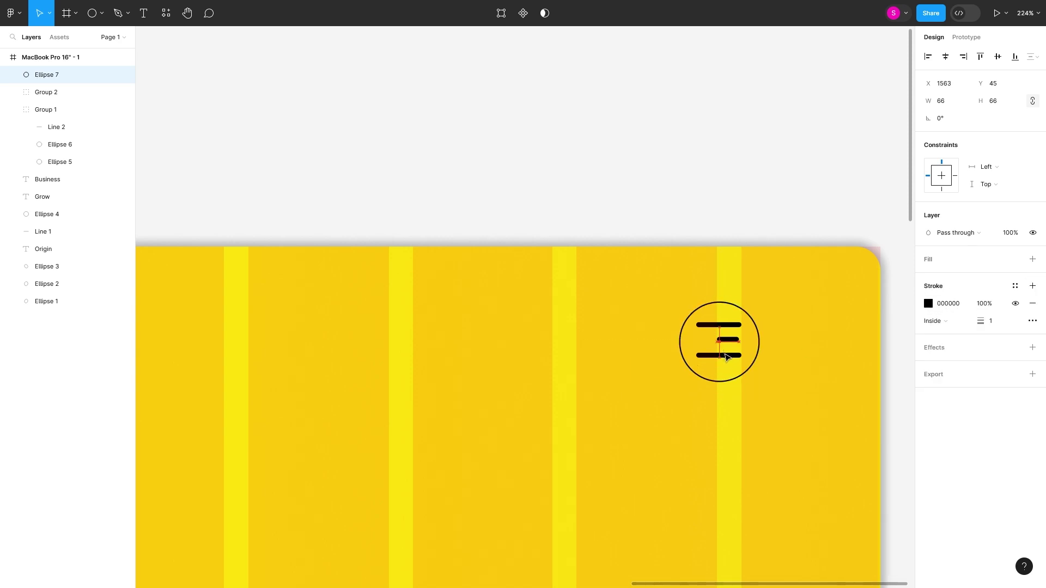
- Select the outlined circle together with the menu icon pieces, then clear the selection
{"action": "scroll", "coordinate": [723, 357], "scroll_direction": "down", "scroll_amount": 5}
{"action": "scroll", "coordinate": [727, 381], "scroll_direction": "up", "scroll_amount": 4}
{"action": "left_click", "coordinate": [732, 364]}
{"action": "left_click", "coordinate": [734, 401], "text": "shift"}
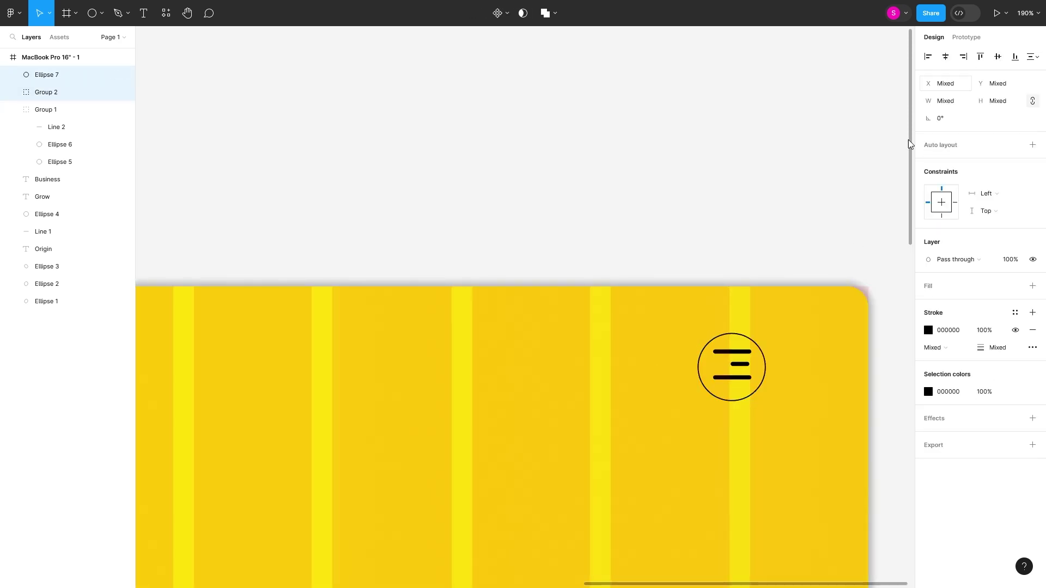
{"action": "scroll", "coordinate": [737, 398], "scroll_direction": "down", "scroll_amount": 5}
{"action": "left_click", "coordinate": [732, 409], "text": "shift"}
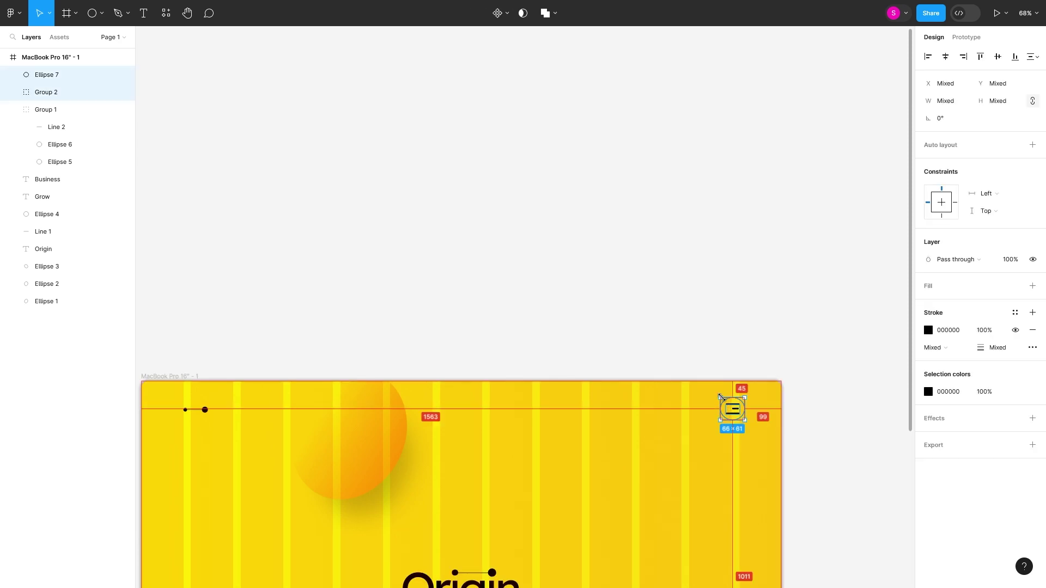
{"action": "left_click", "coordinate": [738, 432]}
{"action": "left_click_drag", "start_coordinate": [738, 432], "coordinate": [732, 412]}
{"action": "left_click", "coordinate": [710, 451]}
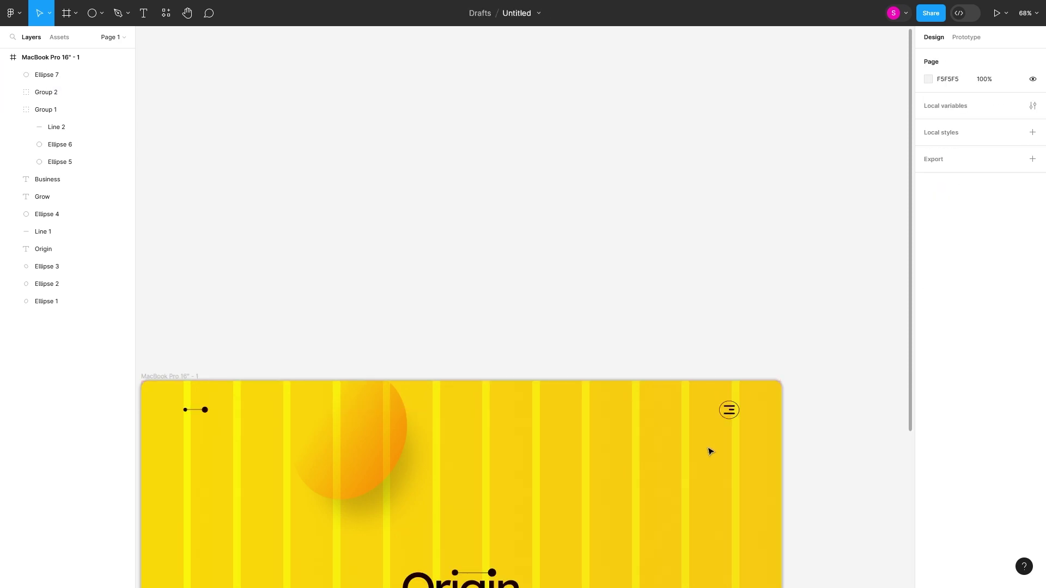
- Draw a short straight line to the left of the boxed menu icon
{"action": "left_click", "coordinate": [102, 13]}
{"action": "left_click", "coordinate": [63, 50]}
{"action": "scroll", "coordinate": [723, 416], "scroll_direction": "up", "scroll_amount": 5}
{"action": "left_click_drag", "start_coordinate": [591, 378], "coordinate": [703, 379]}
{"action": "scroll", "coordinate": [704, 404], "scroll_direction": "down", "scroll_amount": 3}
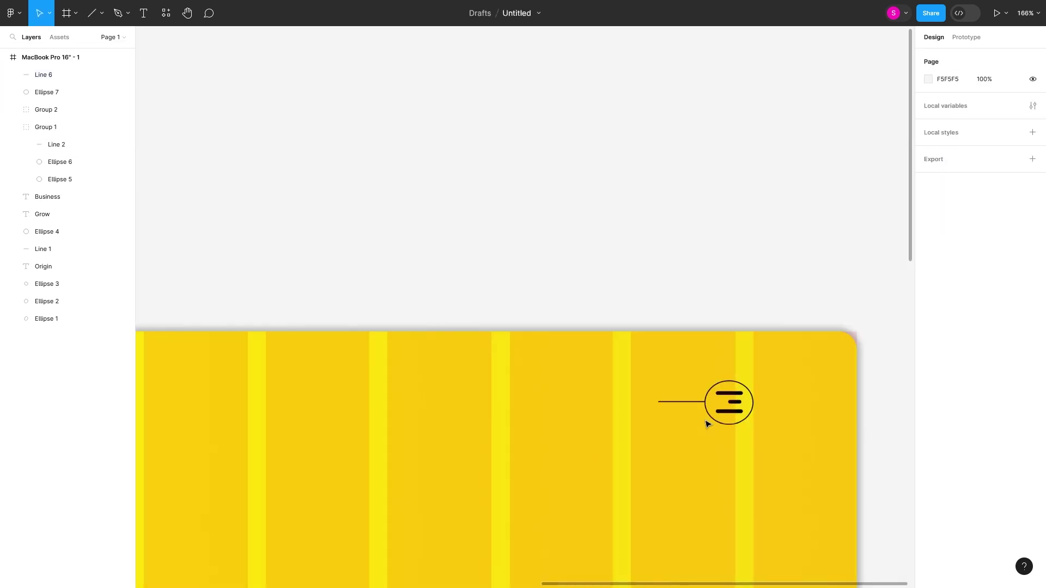
{"action": "scroll", "coordinate": [705, 422], "scroll_direction": "down", "scroll_amount": 2}
- Duplicate the orange ellipse into a tiny top-left ball and copy the Origin text lower left
{"action": "left_click_drag", "start_coordinate": [700, 320], "coordinate": [145, 319]}
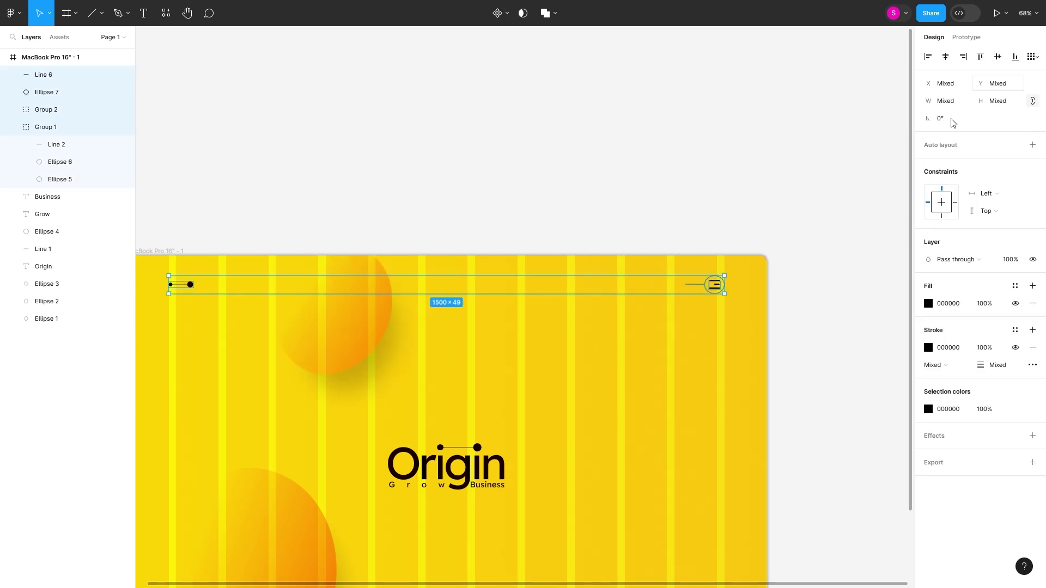
{"action": "left_click", "coordinate": [145, 319]}
{"action": "scroll", "coordinate": [644, 374], "scroll_direction": "down", "scroll_amount": 3}
{"action": "scroll", "coordinate": [644, 374], "scroll_direction": "left", "scroll_amount": 2}
{"action": "mouse_move", "coordinate": [455, 250]}
{"action": "left_mouse_down"}
{"action": "mouse_move", "coordinate": [476, 259]}
{"action": "mouse_move", "coordinate": [323, 262]}
{"action": "mouse_move", "coordinate": [305, 240]}
{"action": "left_mouse_up"}
{"action": "key", "text": "Escape"}
{"action": "scroll", "coordinate": [400, 380], "scroll_direction": "down", "scroll_amount": 2}
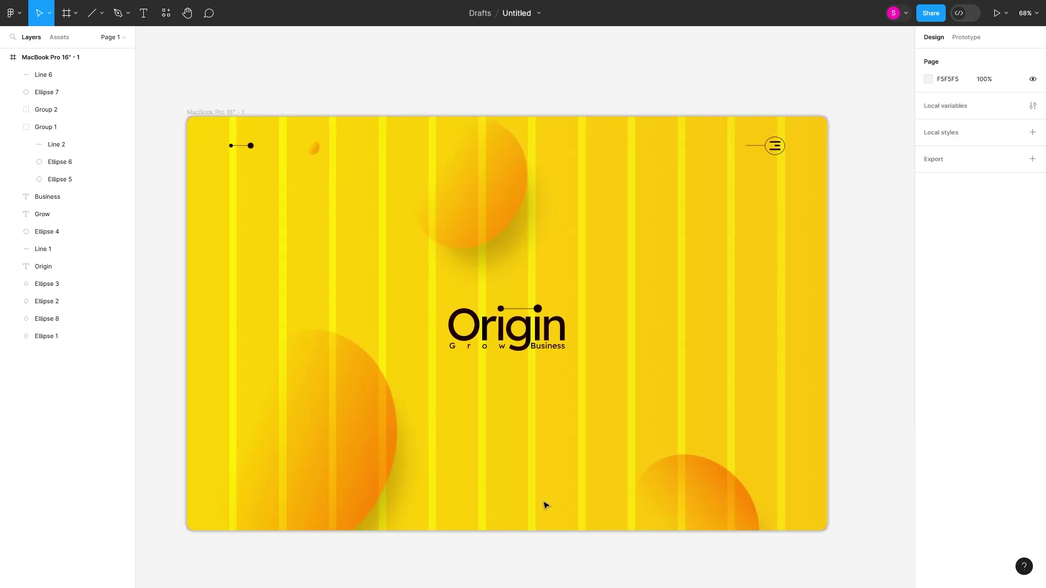
{"action": "left_click_drag", "start_coordinate": [507, 327], "coordinate": [265, 417]}
- Rotate the Origin text copy 90° and set its font size to 22
{"action": "left_click", "coordinate": [942, 118]}
{"action": "type", "text": "90"}
{"action": "left_click", "coordinate": [1001, 294]}
{"action": "type", "text": "22"}
{"action": "key", "text": "Return"}
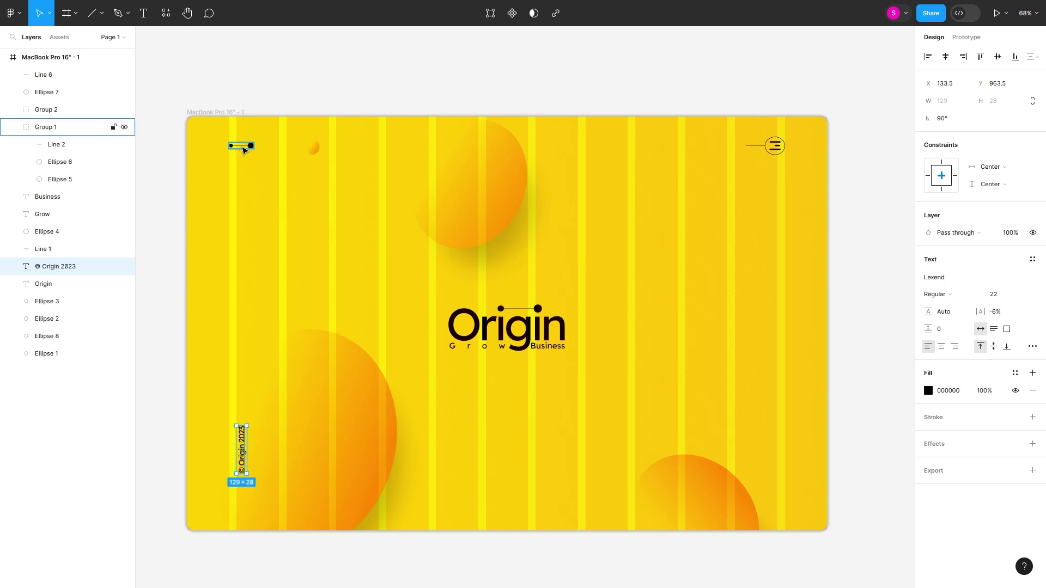
- Move the logo and caption left, the menu icon right, and draw a short down arrow
{"action": "left_click_drag", "start_coordinate": [243, 150], "coordinate": [219, 148]}
{"action": "left_click_drag", "start_coordinate": [243, 451], "coordinate": [212, 453]}
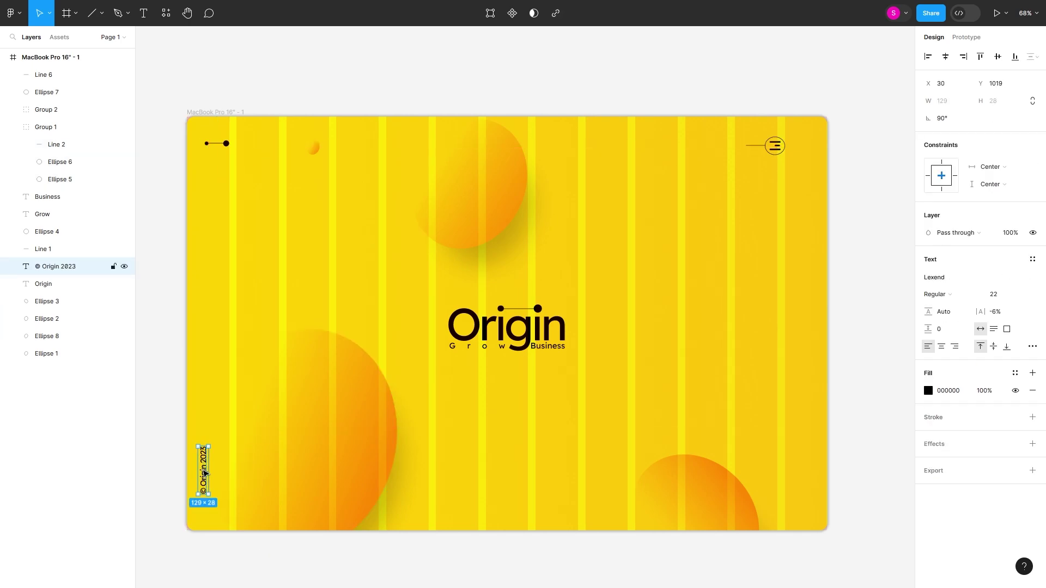
{"action": "left_click", "coordinate": [224, 144]}
{"action": "left_click", "coordinate": [770, 145]}
{"action": "left_click_drag", "start_coordinate": [770, 145], "coordinate": [801, 147]}
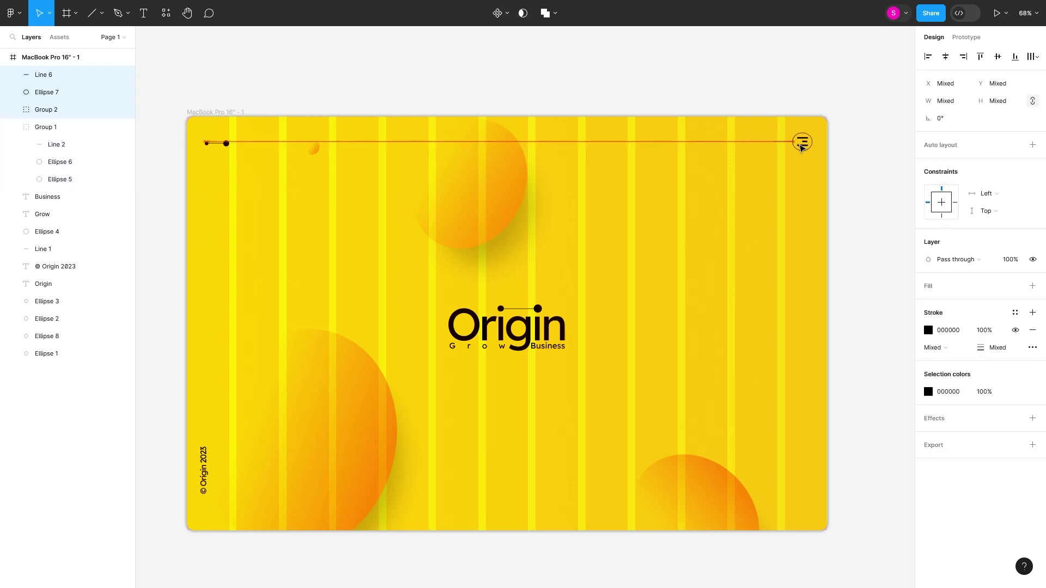
{"action": "left_click", "coordinate": [763, 228]}
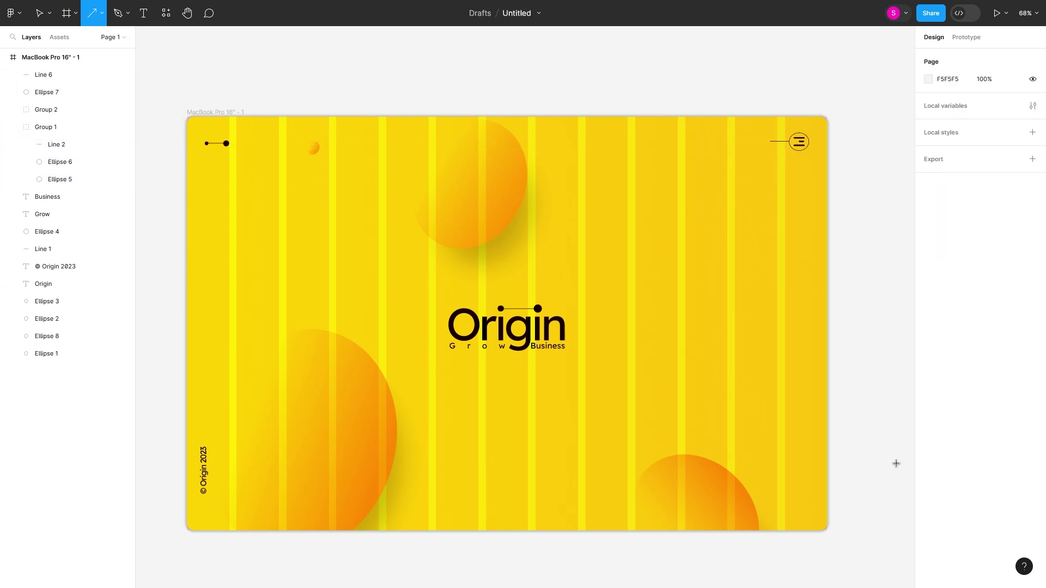
{"action": "left_click_drag", "start_coordinate": [803, 464], "coordinate": [805, 488]}
- Stack the seven social icons in a column, Instagram on top and WhatsApp at bottom, then scale it down
{"action": "left_click", "coordinate": [815, 491]}
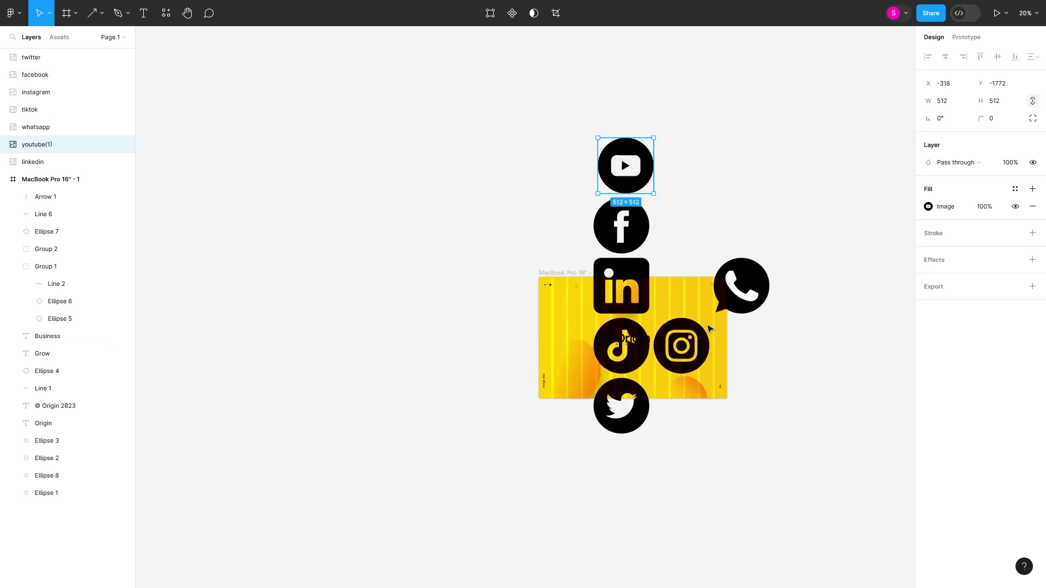
{"action": "left_click_drag", "start_coordinate": [708, 329], "coordinate": [653, 88]}
{"action": "mouse_move", "coordinate": [745, 296]}
{"action": "left_mouse_down"}
{"action": "mouse_move", "coordinate": [630, 475]}
{"action": "mouse_move", "coordinate": [586, 71]}
{"action": "left_mouse_up"}
{"action": "left_click", "coordinate": [945, 57]}
{"action": "left_click", "coordinate": [1033, 57]}
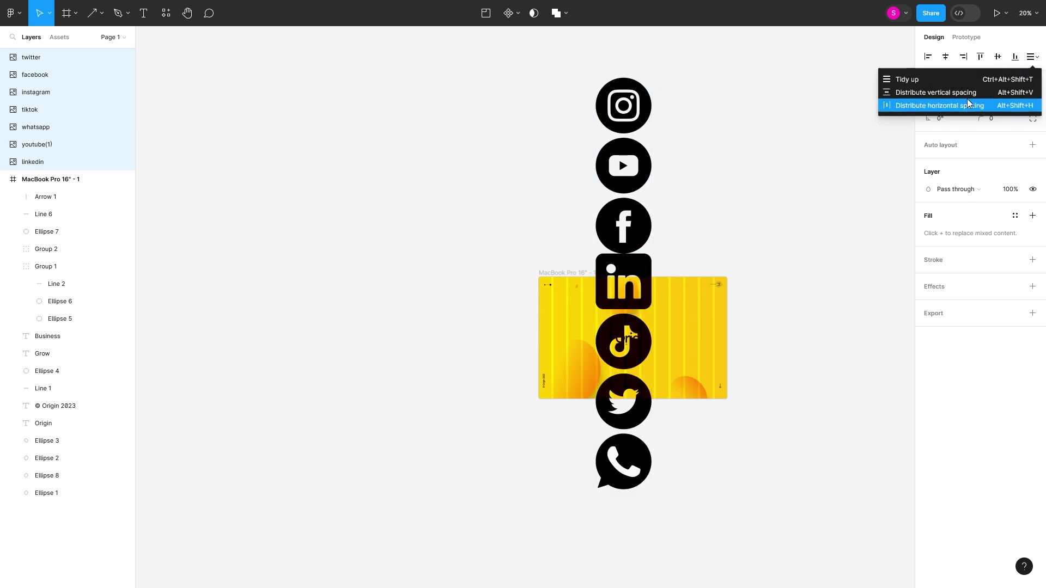
{"action": "left_click", "coordinate": [969, 103]}
{"action": "left_click_drag", "start_coordinate": [658, 80], "coordinate": [628, 281]}
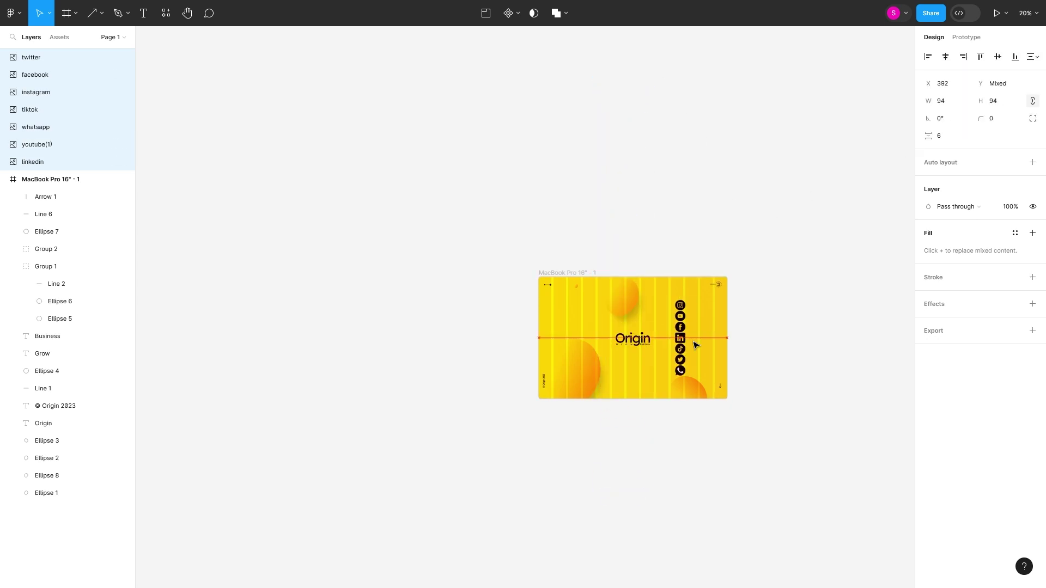
- Shrink the social icons to 26 px, move them to the right edge and space them evenly
{"action": "scroll", "coordinate": [695, 345], "scroll_direction": "up", "scroll_amount": 10}
{"action": "mouse_move", "coordinate": [711, 180]}
{"action": "left_mouse_down"}
{"action": "mouse_move", "coordinate": [690, 315]}
{"action": "mouse_move", "coordinate": [783, 310]}
{"action": "left_mouse_up"}
{"action": "left_click_drag", "start_coordinate": [783, 399], "coordinate": [783, 427]}
{"action": "left_click_drag", "start_coordinate": [783, 310], "coordinate": [783, 280]}
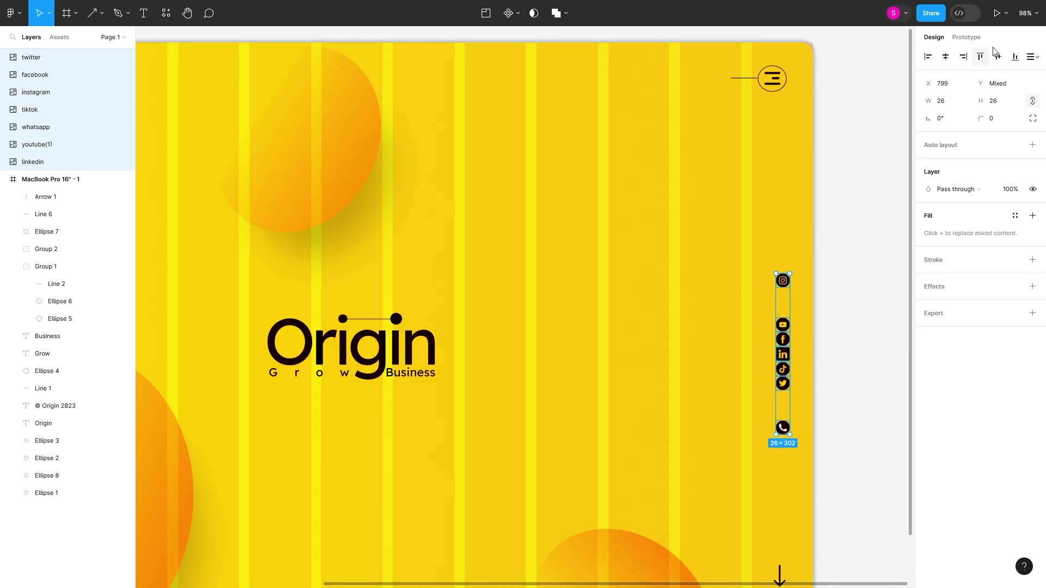
{"action": "left_click", "coordinate": [996, 55]}
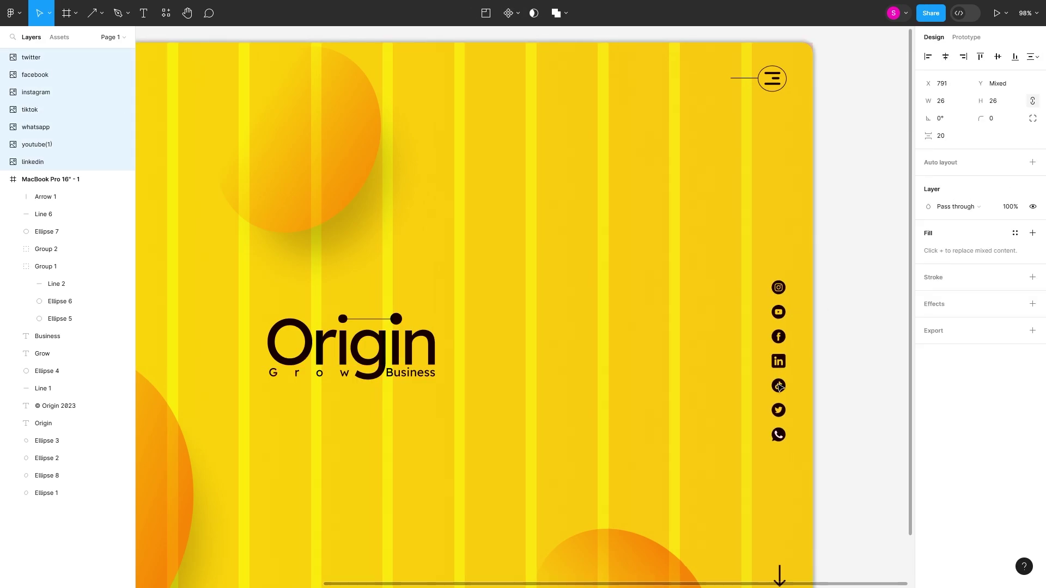
- Group the seven icons and align the group with the down arrow
{"action": "right_click", "coordinate": [783, 436]}
{"action": "left_click", "coordinate": [801, 377]}
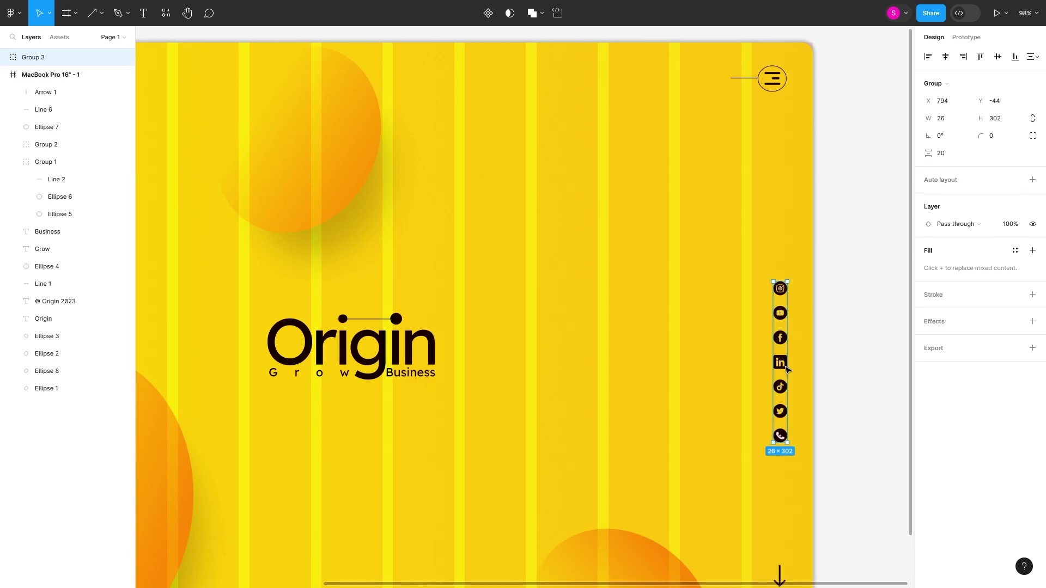
{"action": "scroll", "coordinate": [872, 158], "scroll_direction": "down", "scroll_amount": 5, "text": "ctrl"}
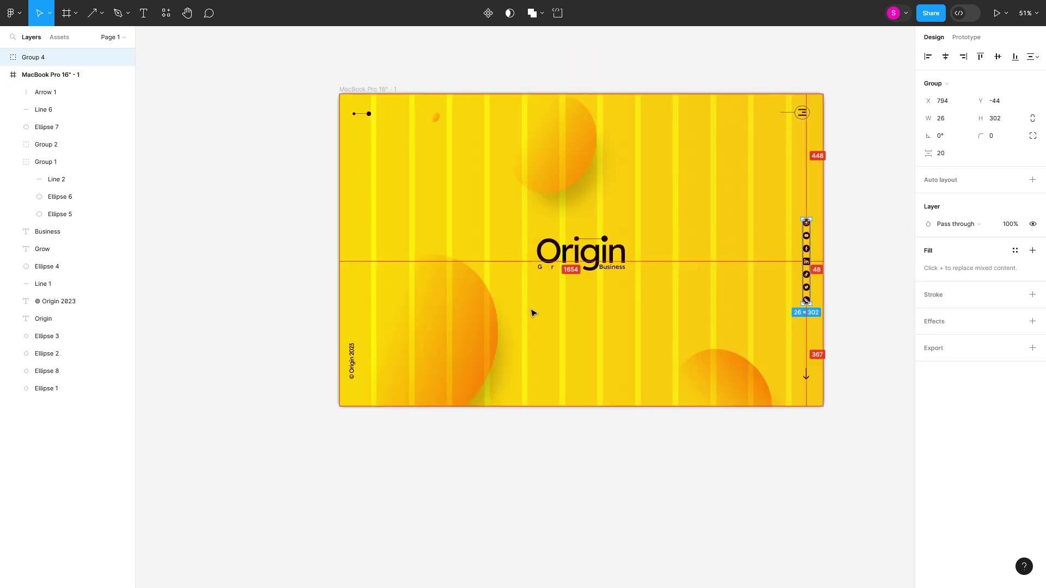
{"action": "left_click", "coordinate": [681, 376], "text": "shift"}
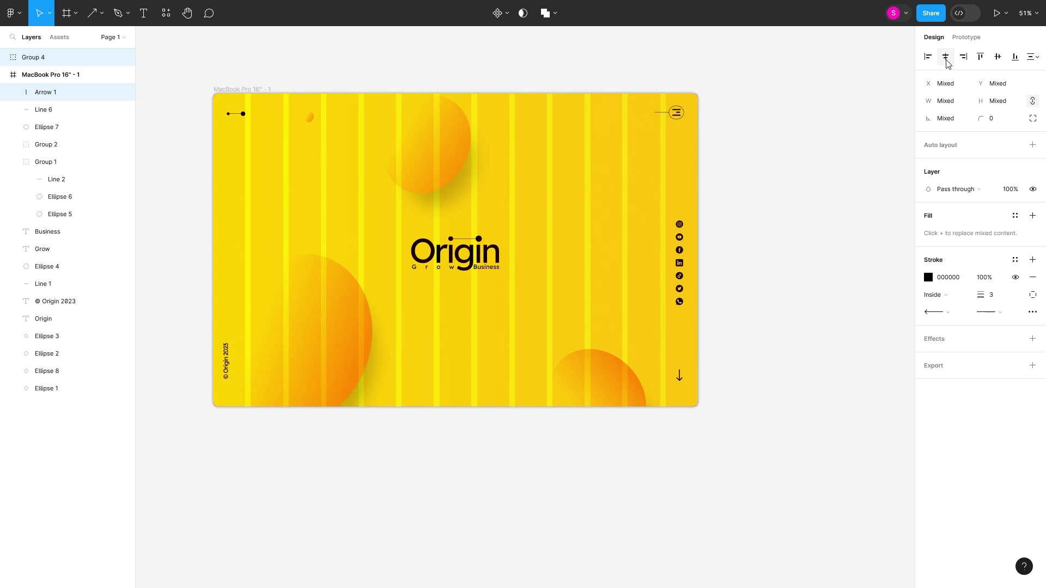
{"action": "left_click", "coordinate": [729, 310]}
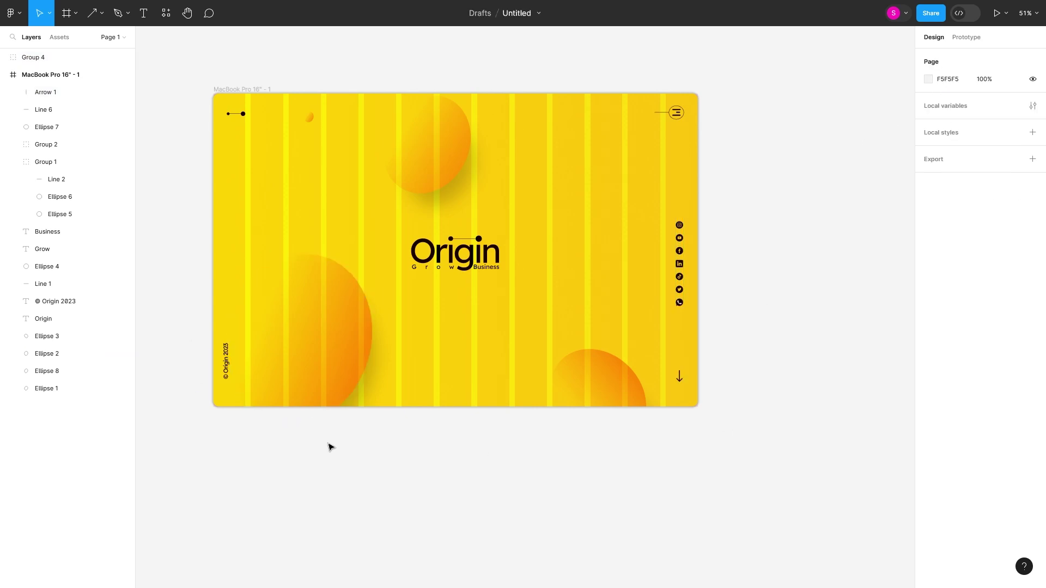
{"action": "key", "text": "Tab"}
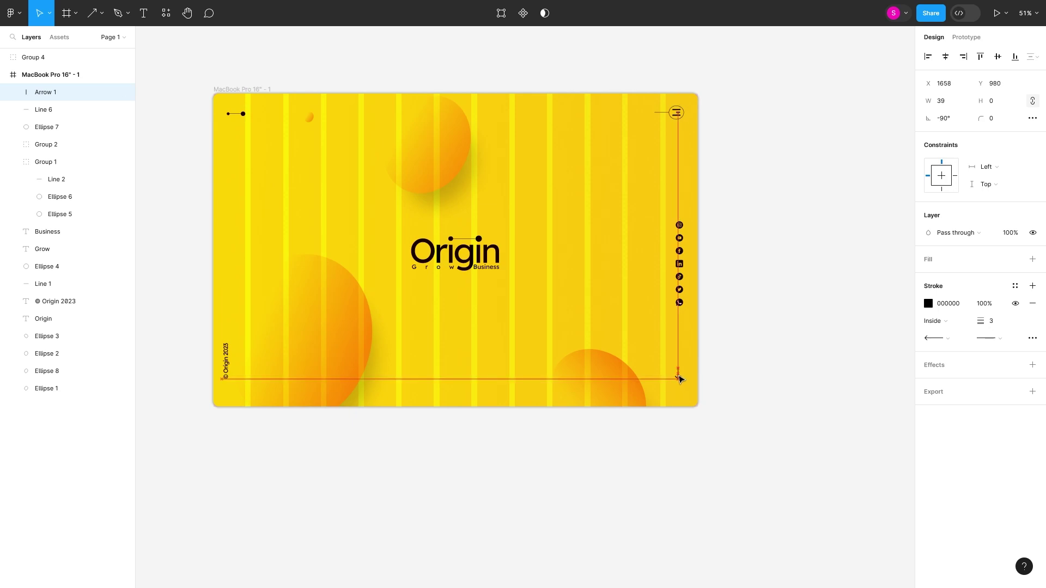
- Shift the landing page frame slightly right and bring up its background gradient fill
{"action": "left_click", "coordinate": [754, 376]}
{"action": "left_click_drag", "start_coordinate": [236, 90], "coordinate": [263, 91]}
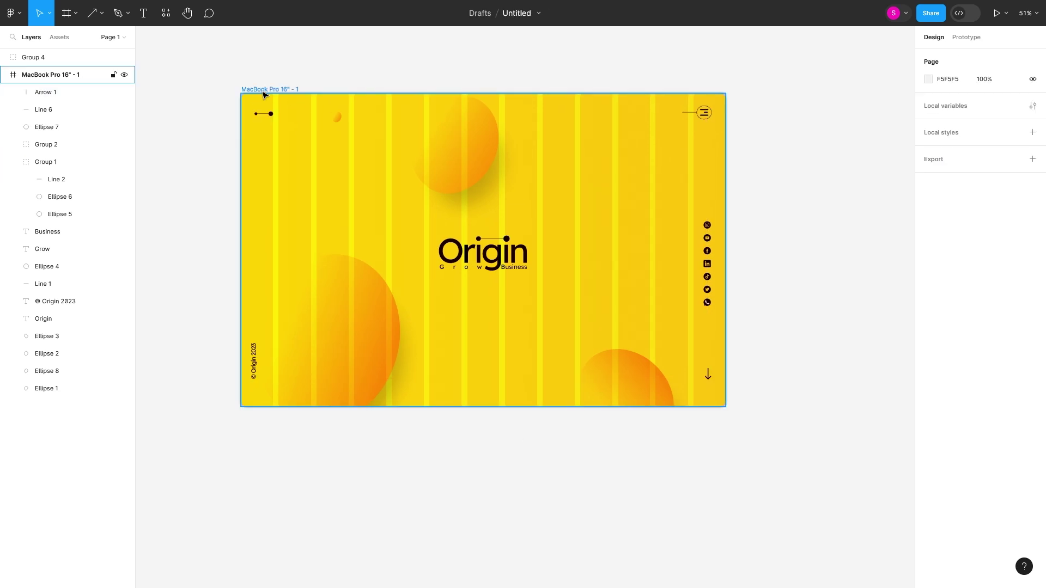
{"action": "left_click", "coordinate": [929, 295]}
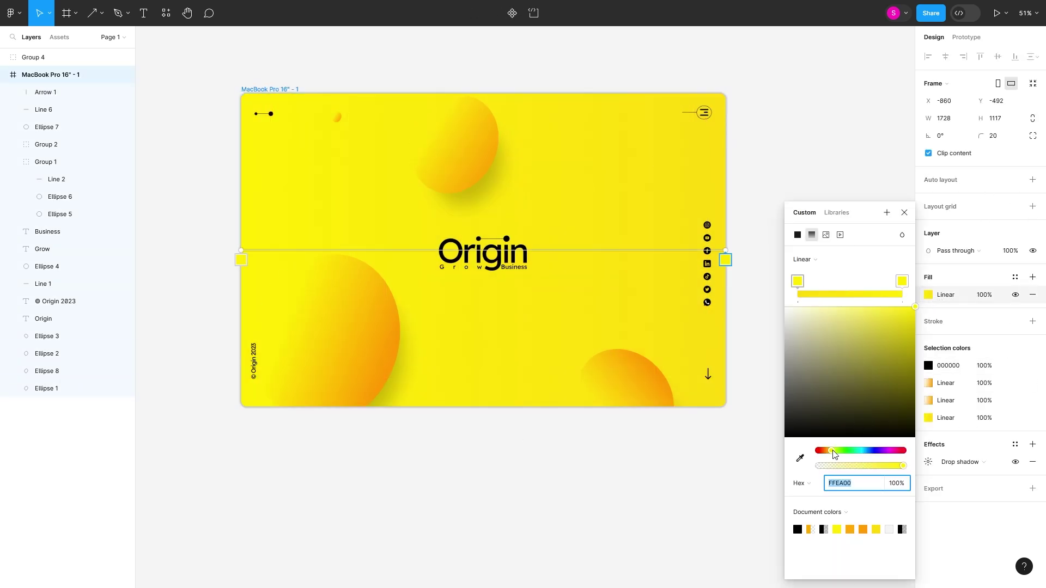
- Adjust the left gradient colour, move the frame down-right, and put Group 4 inside it
{"action": "left_click_drag", "start_coordinate": [834, 455], "coordinate": [833, 455]}
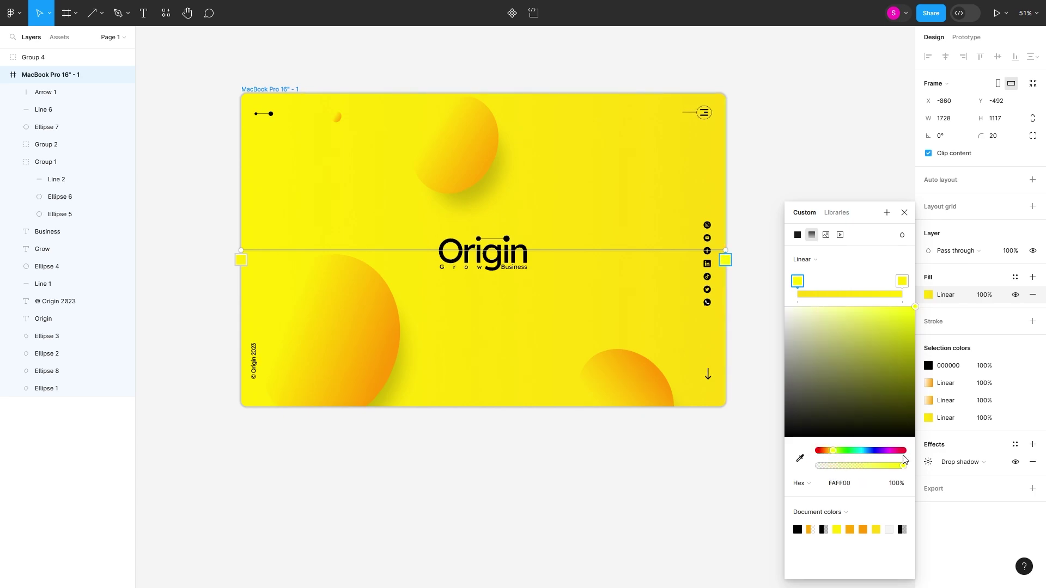
{"action": "left_click", "coordinate": [403, 202]}
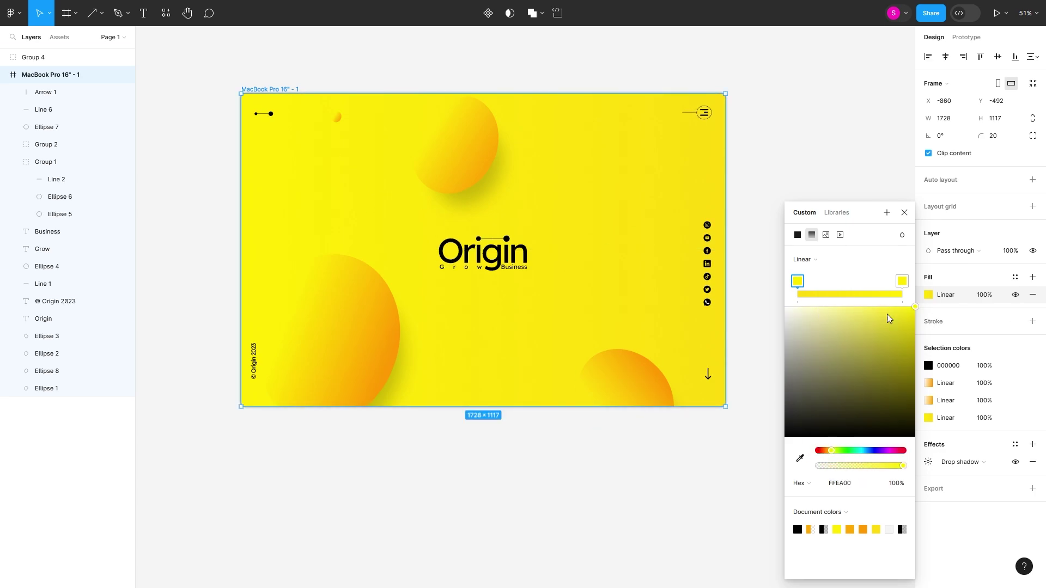
{"action": "left_click", "coordinate": [904, 213]}
{"action": "left_click_drag", "start_coordinate": [298, 139], "coordinate": [311, 191]}
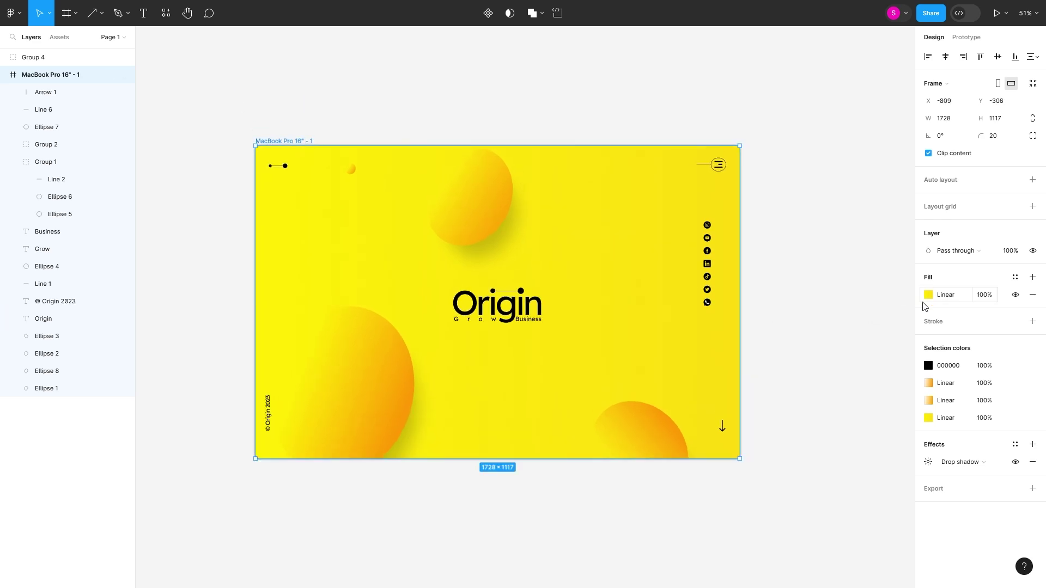
{"action": "left_click", "coordinate": [929, 418]}
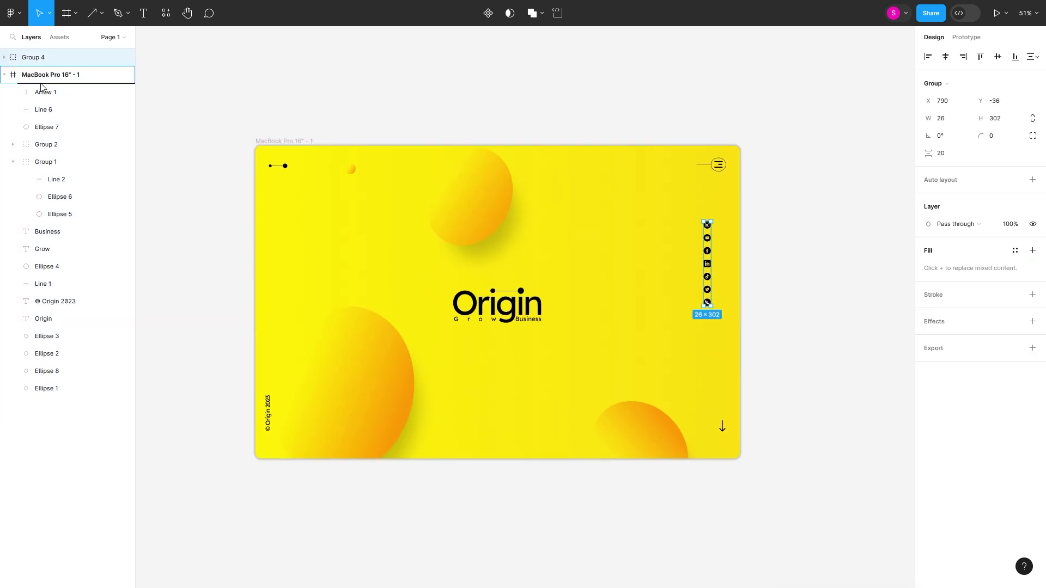
{"action": "left_click_drag", "start_coordinate": [36, 57], "coordinate": [49, 76]}
{"action": "left_click", "coordinate": [289, 159]}
{"action": "left_click", "coordinate": [928, 418]}
- Revert the left stop's colour changes and set the right gradient stop to FFE500
{"action": "left_click", "coordinate": [840, 484]}
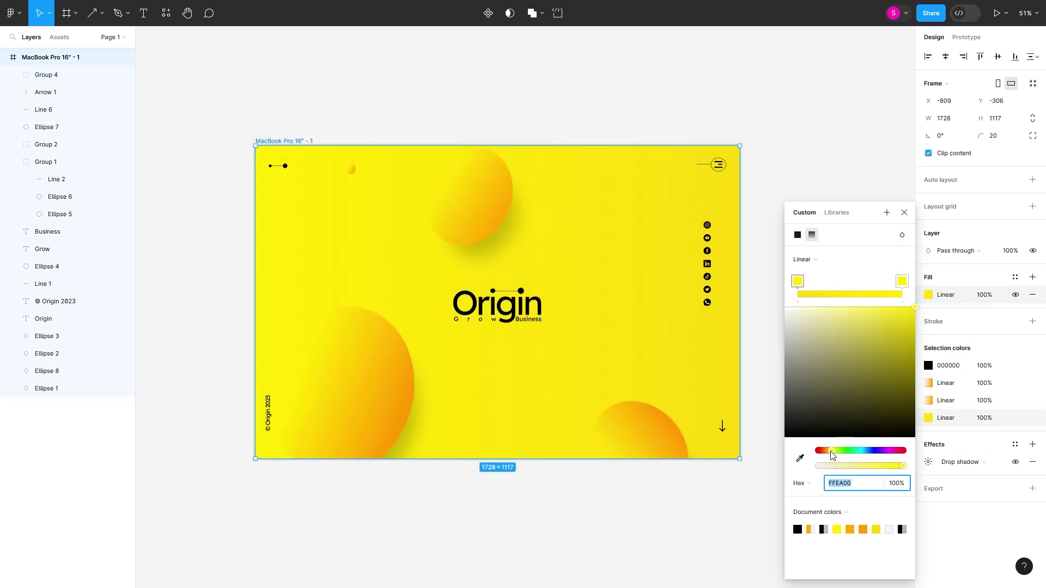
{"action": "left_click_drag", "start_coordinate": [831, 450], "coordinate": [826, 455]}
{"action": "key", "text": "ctrl+z"}
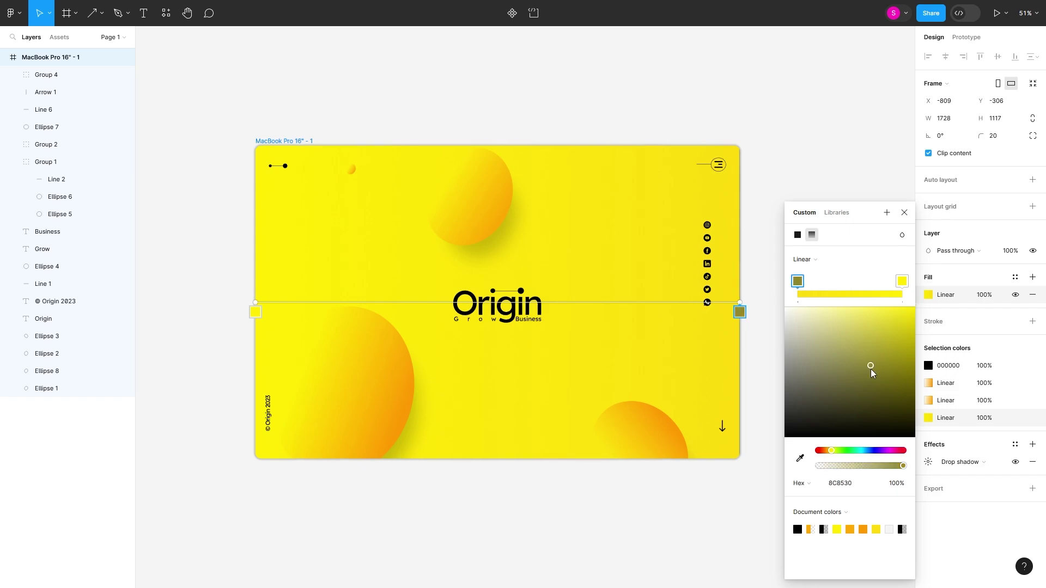
{"action": "key", "text": "ctrl+z"}
{"action": "left_click", "coordinate": [902, 281]}
{"action": "left_click", "coordinate": [831, 451]}
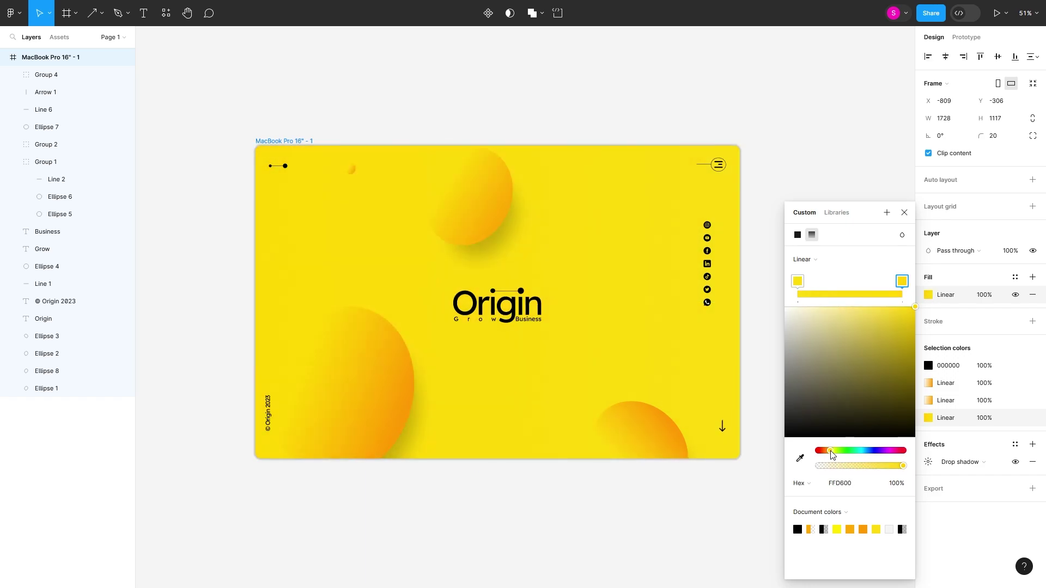
{"action": "left_click_drag", "start_coordinate": [832, 455], "coordinate": [832, 455]}
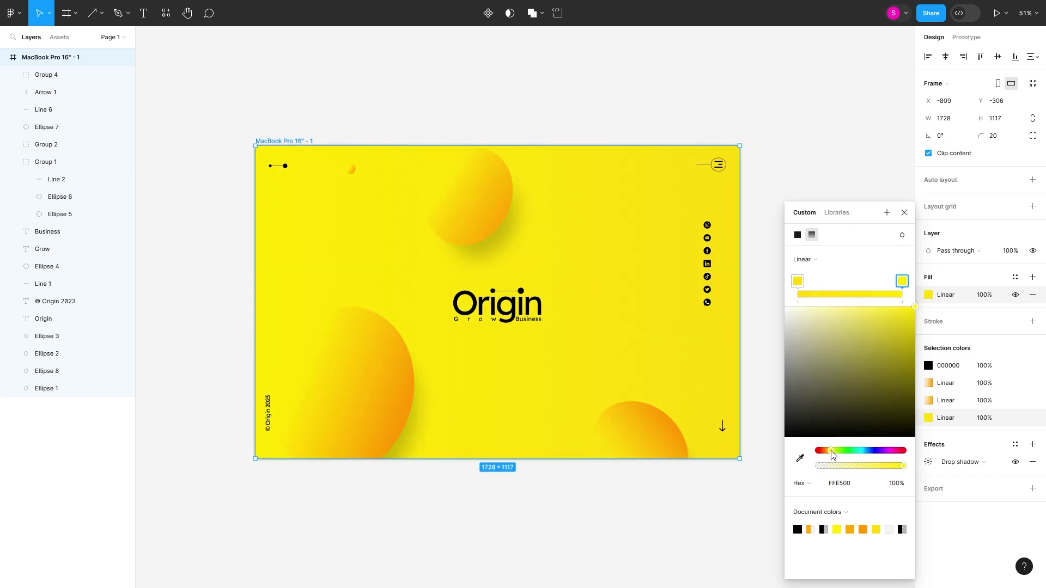
- Tune the small ellipse's drop shadow blur, spread and X offset
{"action": "left_click", "coordinate": [352, 171]}
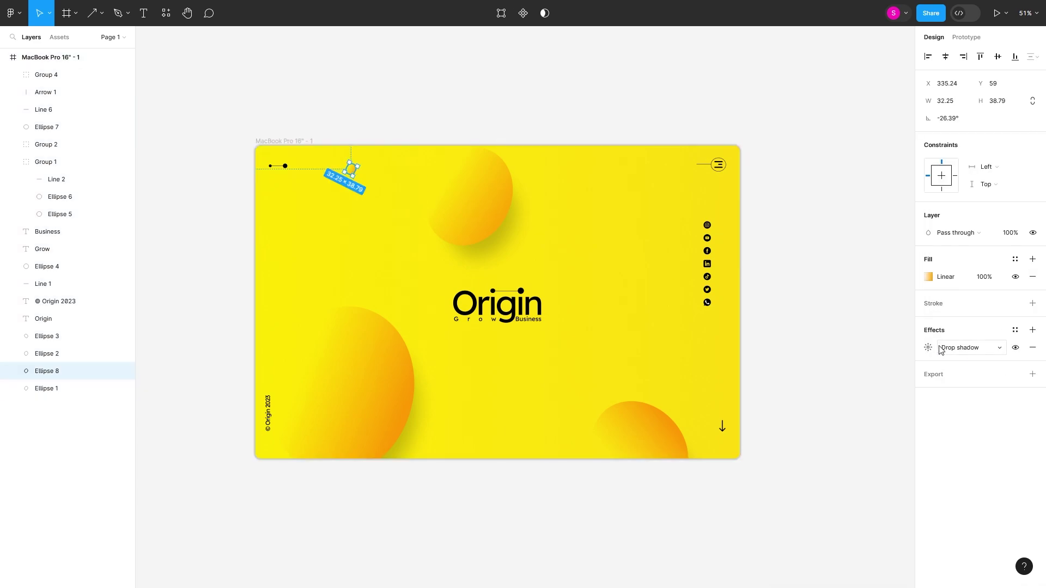
{"action": "left_click", "coordinate": [929, 347]}
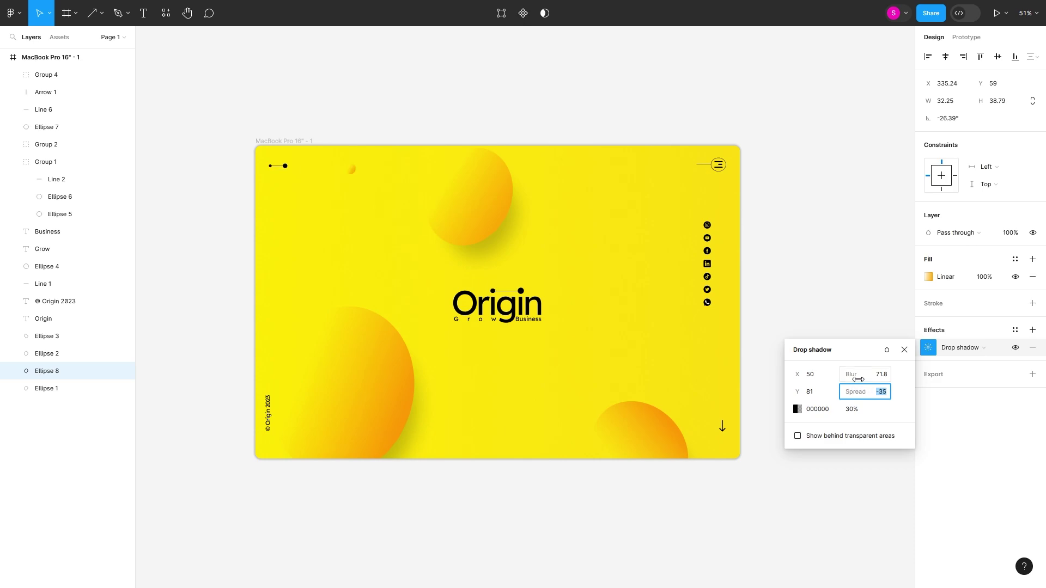
{"action": "left_click_drag", "start_coordinate": [851, 374], "coordinate": [996, 307]}
{"action": "mouse_move", "coordinate": [855, 392]}
{"action": "left_mouse_down"}
{"action": "mouse_move", "coordinate": [785, 375]}
{"action": "mouse_move", "coordinate": [791, 392]}
{"action": "left_mouse_up"}
{"action": "mouse_move", "coordinate": [851, 374]}
{"action": "left_mouse_down"}
{"action": "mouse_move", "coordinate": [851, 392]}
{"action": "mouse_move", "coordinate": [797, 374]}
{"action": "left_mouse_up"}
- Move the bottom-right blob up and left, then reposition the social icon column lower
{"action": "left_click", "coordinate": [676, 446]}
{"action": "left_click_drag", "start_coordinate": [675, 445], "coordinate": [662, 430]}
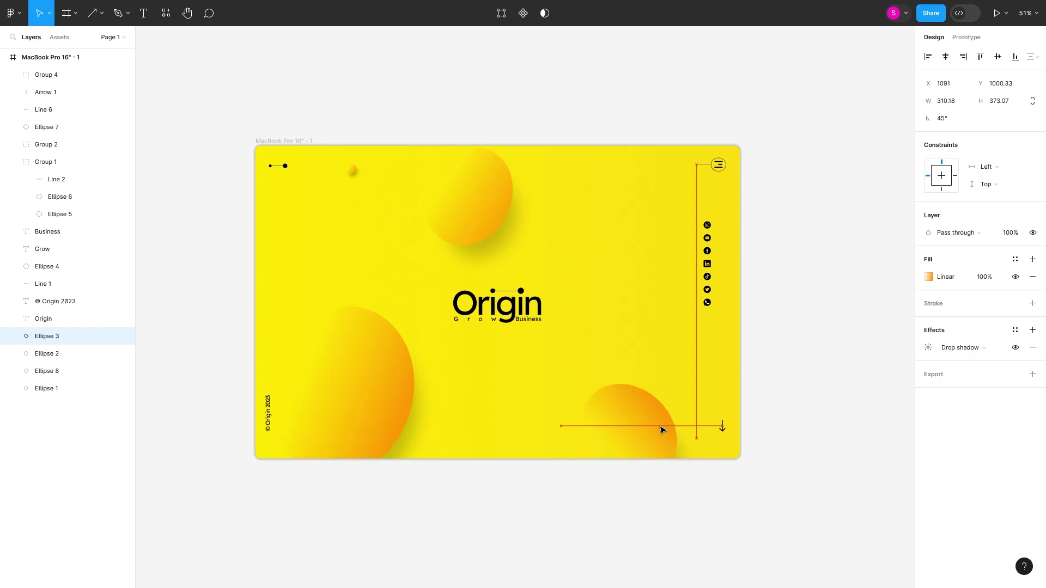
{"action": "left_click", "coordinate": [775, 316]}
{"action": "left_click", "coordinate": [708, 263]}
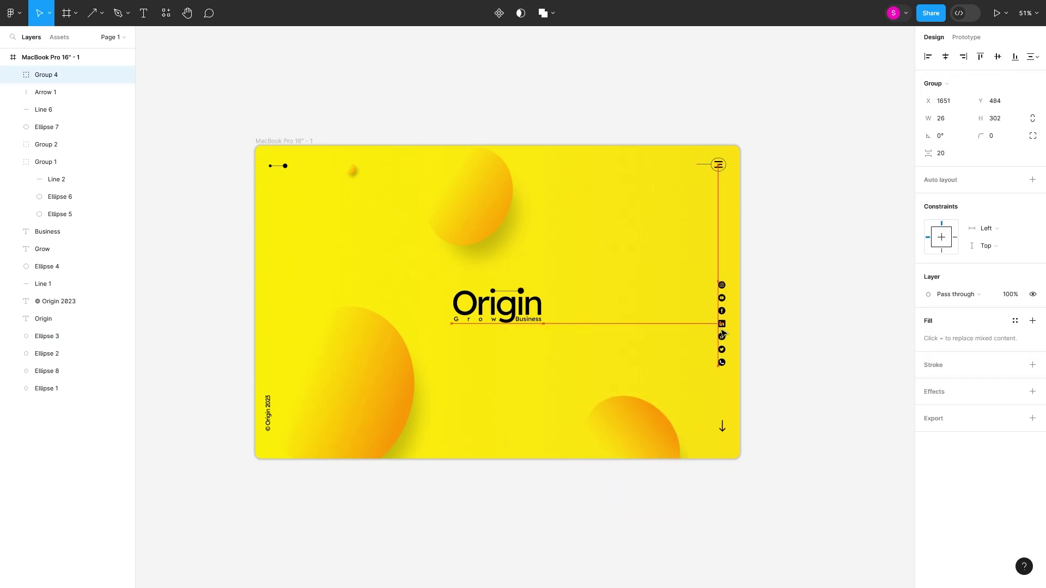
{"action": "left_click", "coordinate": [515, 353]}
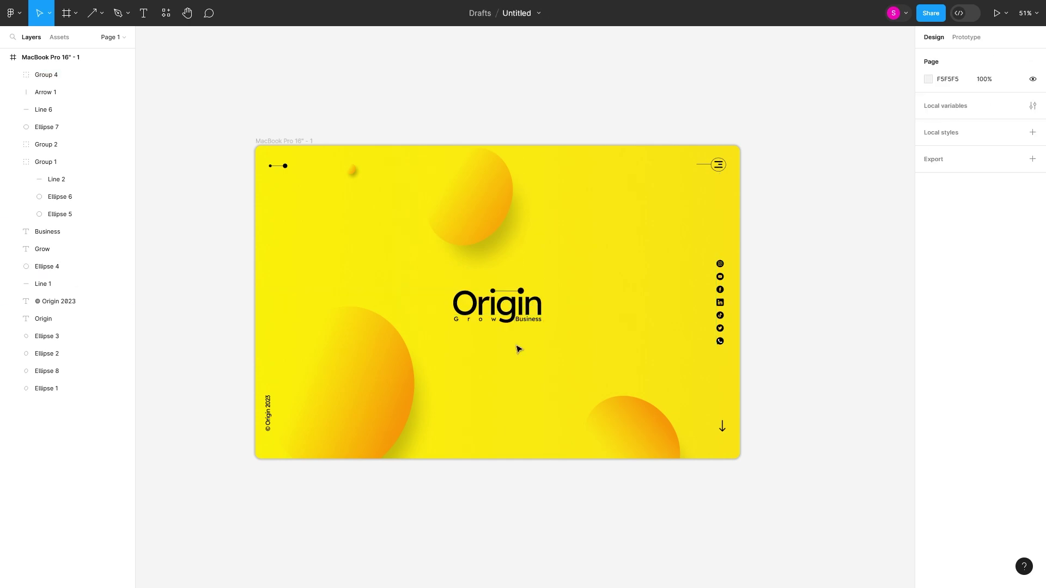
- Replace the menu icon's circle with a black-outlined, unfilled square aligned to the bars
{"action": "scroll", "coordinate": [717, 162], "scroll_direction": "up", "scroll_amount": 10}
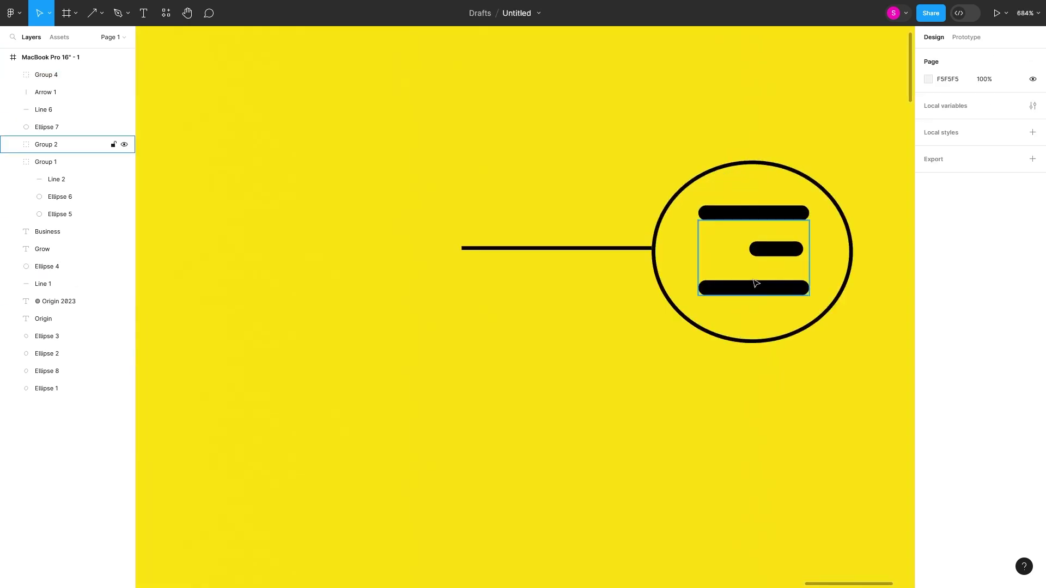
{"action": "left_click", "coordinate": [740, 341]}
{"action": "key", "text": "Delete"}
{"action": "left_click", "coordinate": [102, 13]}
{"action": "left_click", "coordinate": [87, 41]}
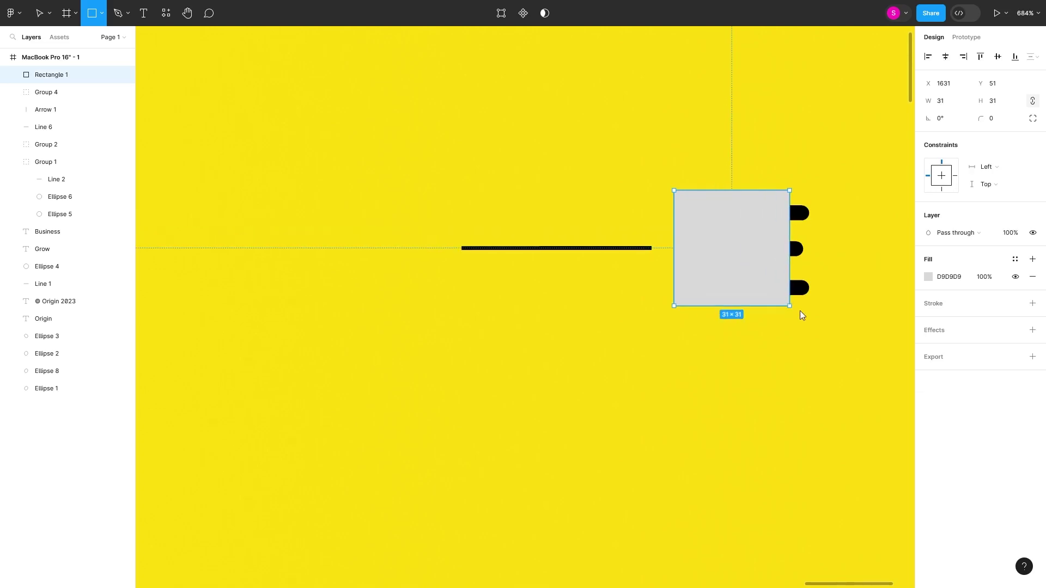
{"action": "left_click_drag", "start_coordinate": [674, 191], "coordinate": [824, 329]}
{"action": "left_click", "coordinate": [1033, 277]}
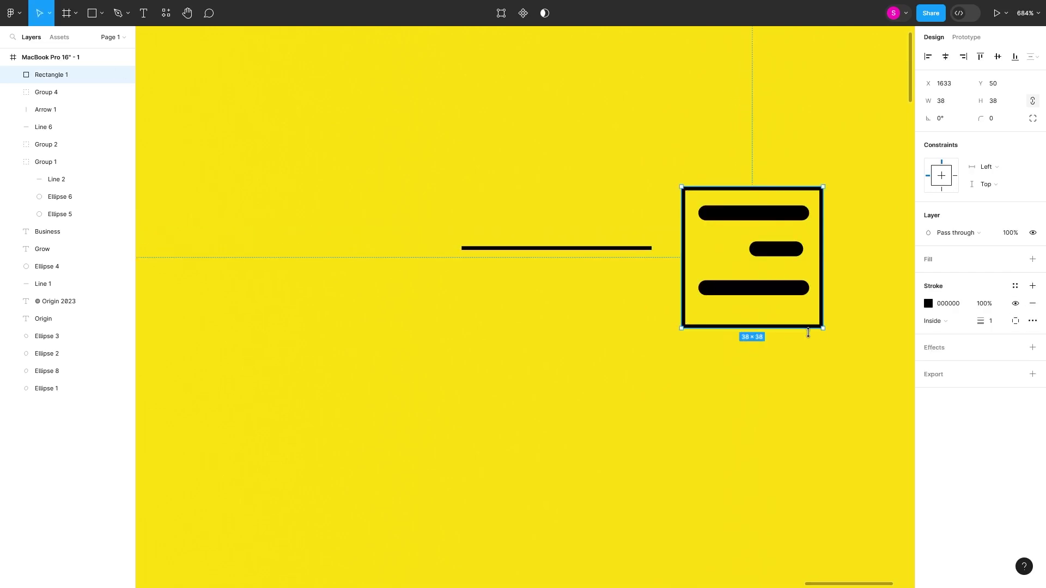
{"action": "left_click_drag", "start_coordinate": [796, 205], "coordinate": [797, 198]}
- Set the three menu bars' stroke weight to 3
{"action": "left_click", "coordinate": [625, 250]}
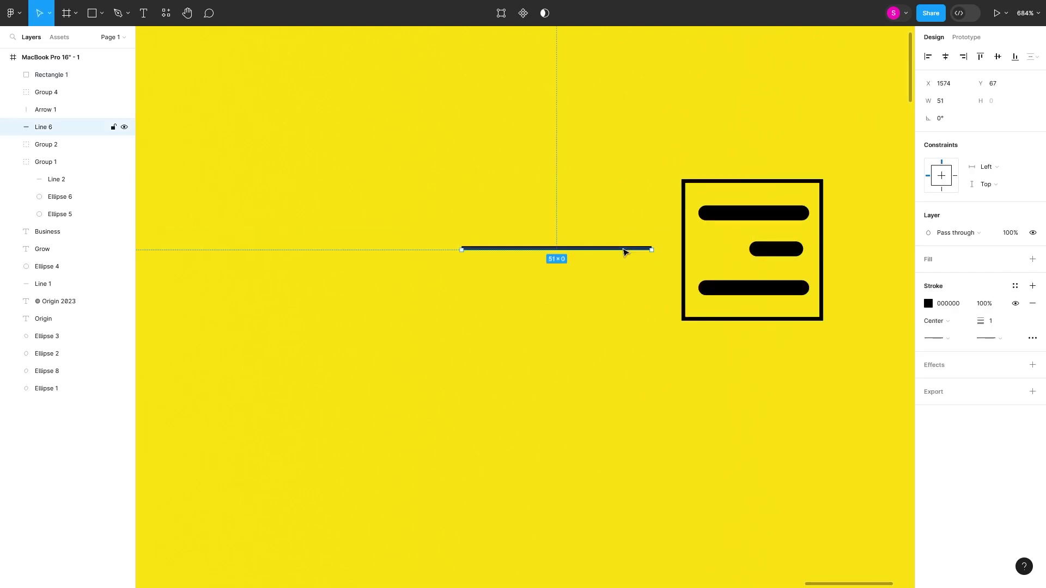
{"action": "scroll", "coordinate": [483, 299], "scroll_direction": "down", "scroll_amount": 10}
{"action": "left_click", "coordinate": [605, 198]}
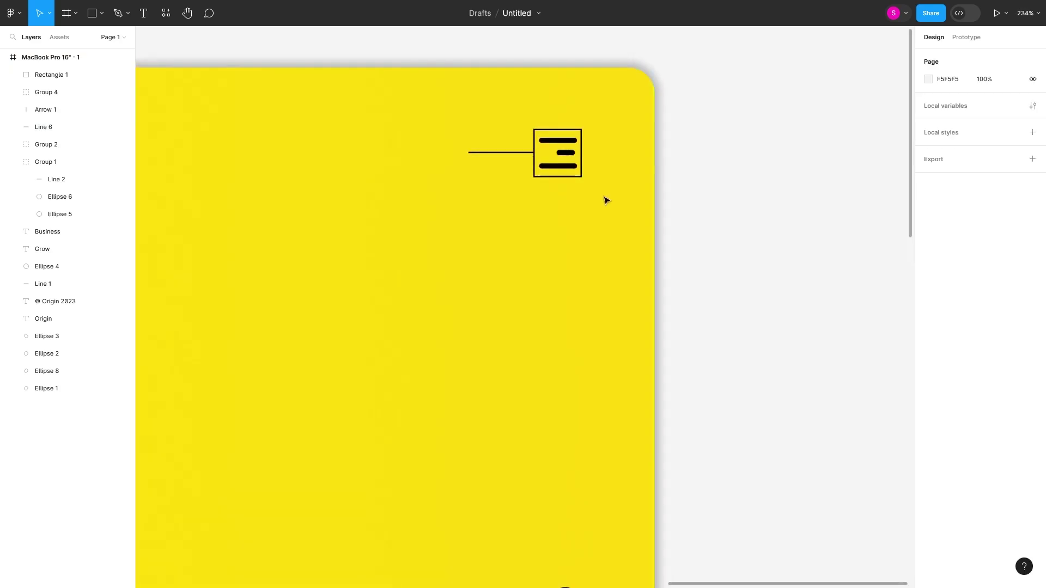
{"action": "scroll", "coordinate": [565, 270], "scroll_direction": "up", "scroll_amount": 5}
{"action": "left_click", "coordinate": [565, 271]}
{"action": "type", "text": "3"}
{"action": "key", "text": "Return"}
{"action": "left_click", "coordinate": [632, 354]}
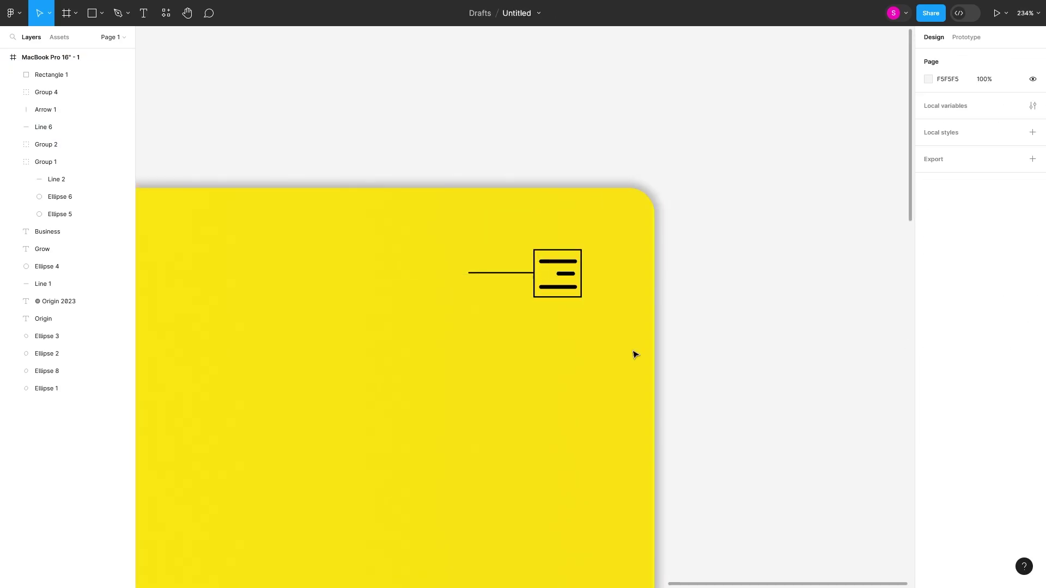
{"action": "scroll", "coordinate": [638, 327], "scroll_direction": "down", "scroll_amount": 3}
{"action": "scroll", "coordinate": [653, 319], "scroll_direction": "up", "scroll_amount": 5}
{"action": "left_click", "coordinate": [669, 320]}
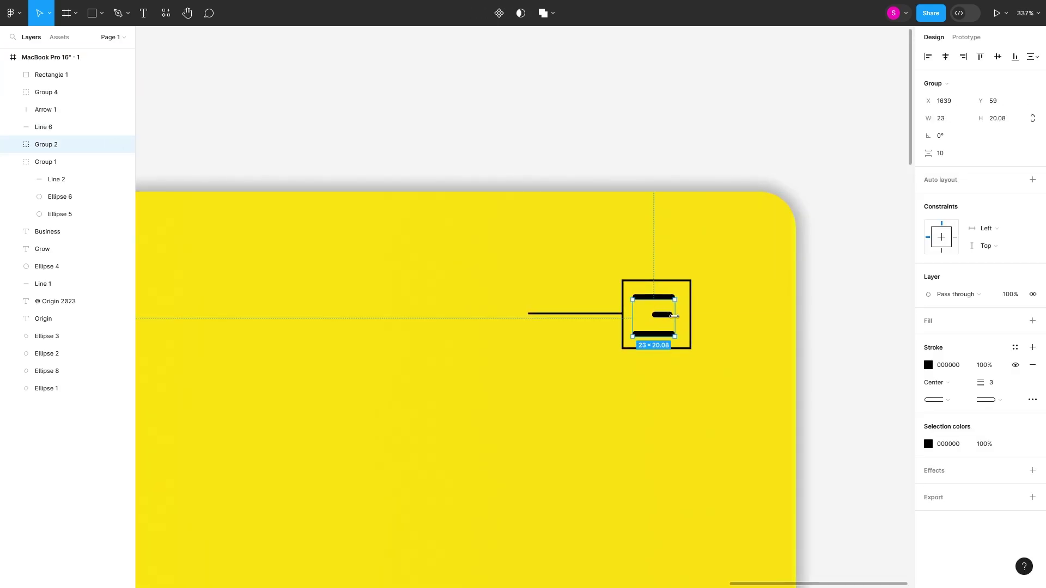
{"action": "scroll", "coordinate": [599, 382], "scroll_direction": "down", "scroll_amount": 10}
{"action": "scroll", "coordinate": [565, 425], "scroll_direction": "up", "scroll_amount": 3}
{"action": "scroll", "coordinate": [532, 420], "scroll_direction": "down", "scroll_amount": 3}
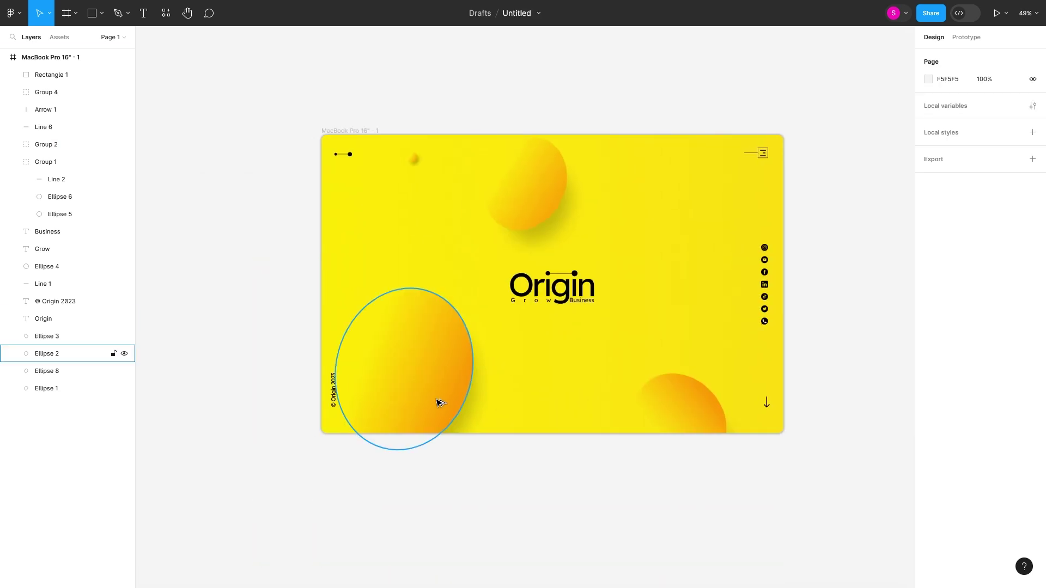
{"action": "scroll", "coordinate": [469, 436], "scroll_direction": "up", "scroll_amount": 2}
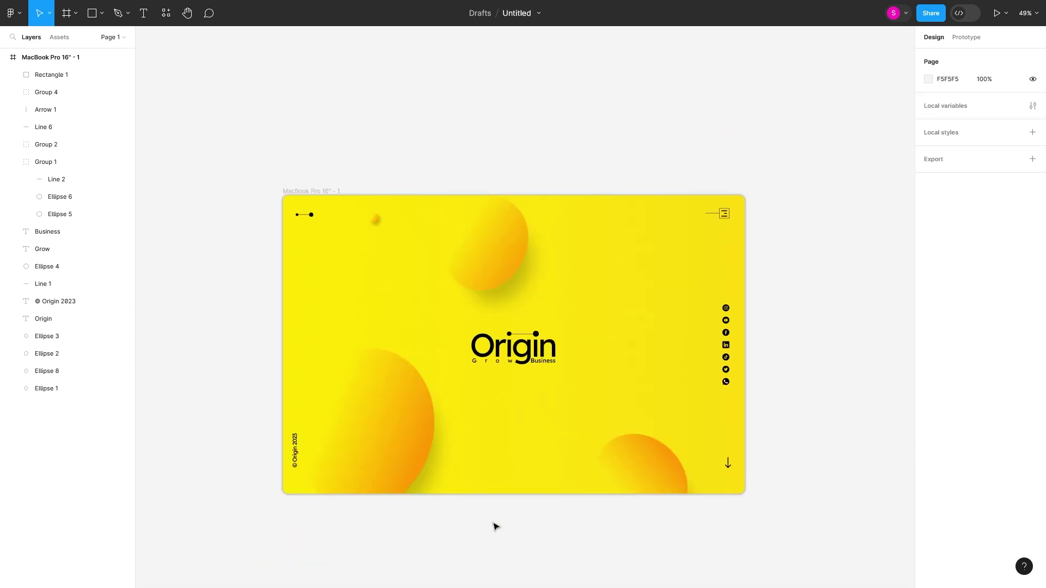
- Draw a small 9×9 circle at the page's left, duplicate it into four, and colour them white
{"action": "left_click", "coordinate": [102, 13]}
{"action": "left_click", "coordinate": [54, 82]}
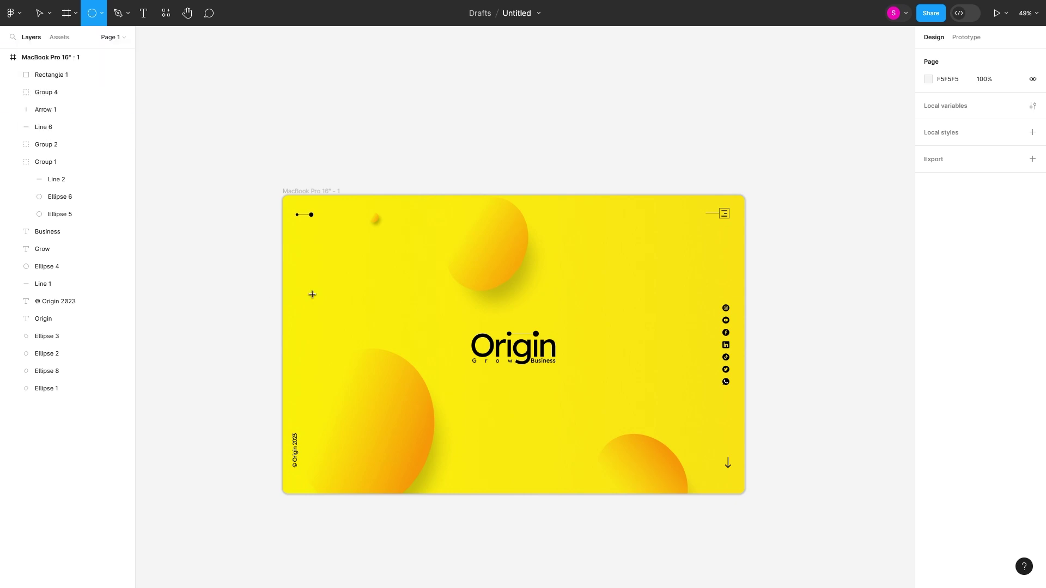
{"action": "scroll", "coordinate": [305, 297], "scroll_direction": "up", "scroll_amount": 5}
{"action": "left_click_drag", "start_coordinate": [274, 290], "coordinate": [291, 306]}
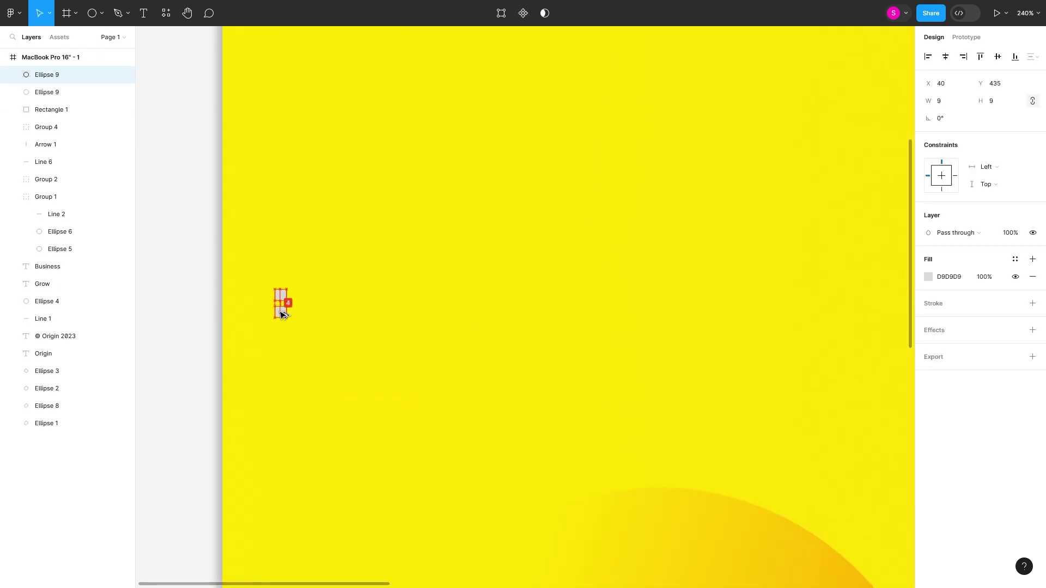
{"action": "key", "text": "ctrl+d"}
{"action": "key", "text": "ctrl+d"}
{"action": "left_click_drag", "start_coordinate": [261, 370], "coordinate": [565, 268]}
{"action": "left_click", "coordinate": [928, 321]}
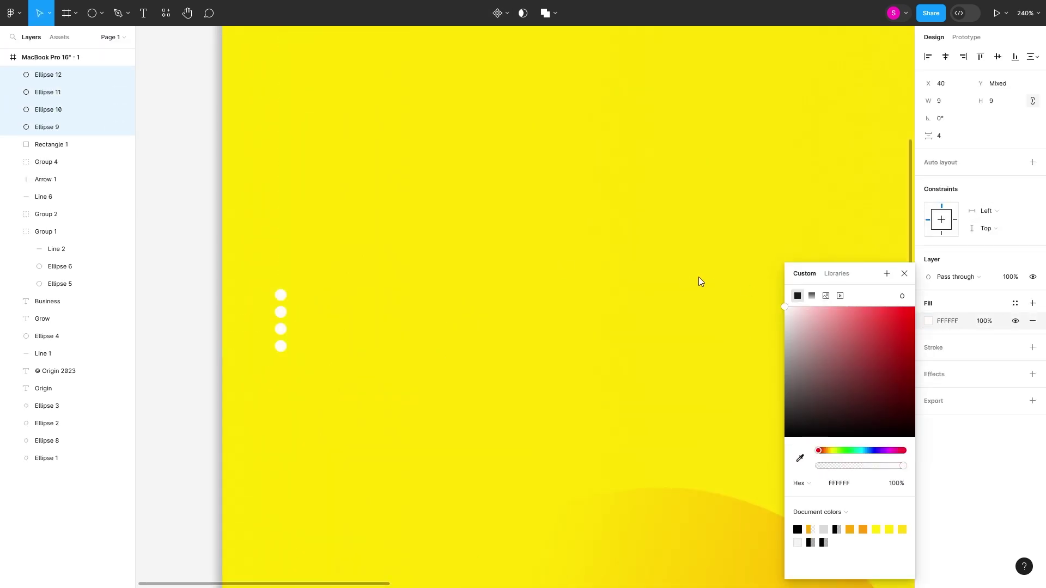
- Add a smaller black dot centred inside the top circle, enlarged to 13×13, forming a ring
{"action": "left_click_drag", "start_coordinate": [281, 294], "coordinate": [282, 295], "text": "alt"}
{"action": "left_click", "coordinate": [929, 277]}
{"action": "left_click_drag", "start_coordinate": [785, 307], "coordinate": [767, 439]}
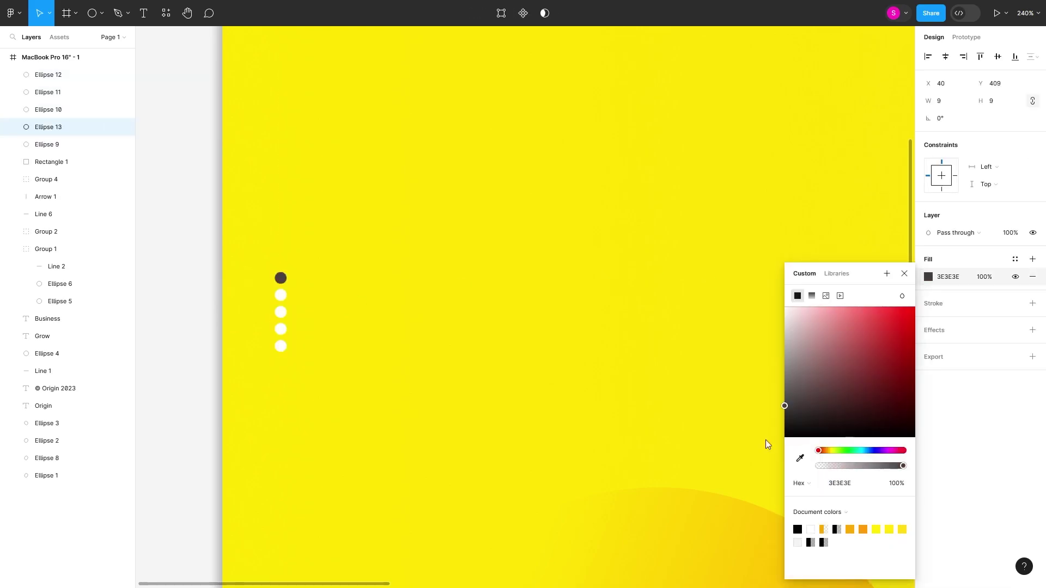
{"action": "left_click_drag", "start_coordinate": [287, 272], "coordinate": [292, 268], "text": "alt"}
{"action": "scroll", "coordinate": [290, 269], "scroll_direction": "up", "scroll_amount": 5}
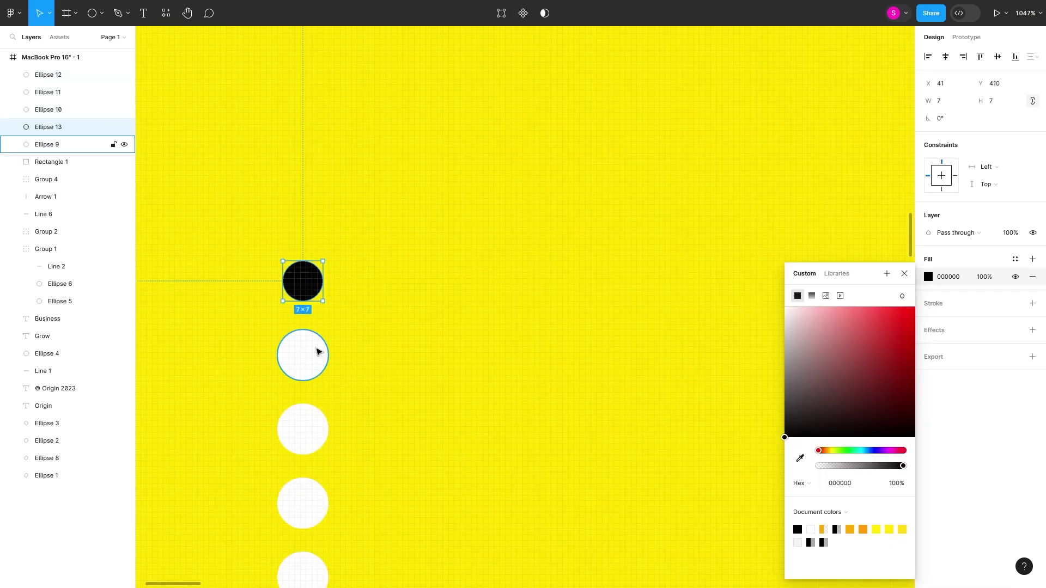
{"action": "left_click", "coordinate": [318, 350]}
{"action": "left_click_drag", "start_coordinate": [327, 329], "coordinate": [338, 319]}
{"action": "left_click_drag", "start_coordinate": [306, 288], "coordinate": [305, 345]}
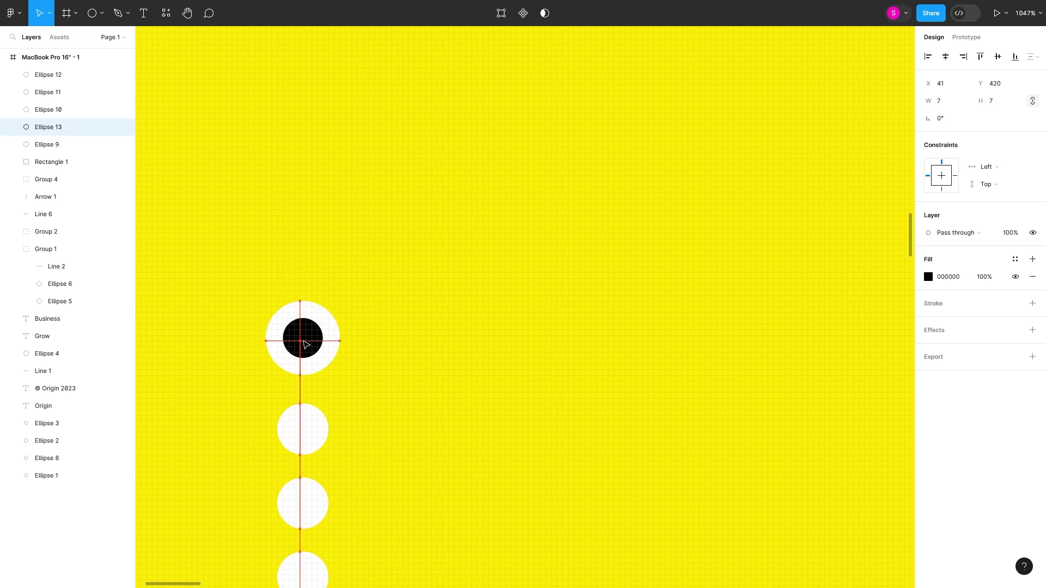
- Group the black dot with the top white circle
{"action": "key", "text": "shift+1"}
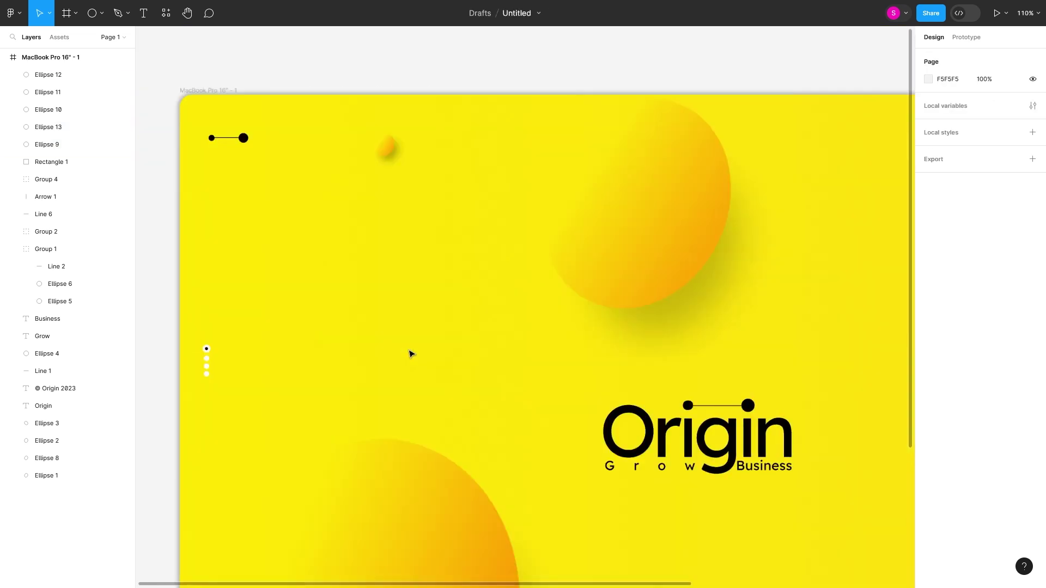
{"action": "scroll", "coordinate": [234, 360], "scroll_direction": "up", "scroll_amount": 5}
{"action": "left_click", "coordinate": [226, 357]}
{"action": "left_click", "coordinate": [231, 281]}
{"action": "right_click", "coordinate": [231, 280]}
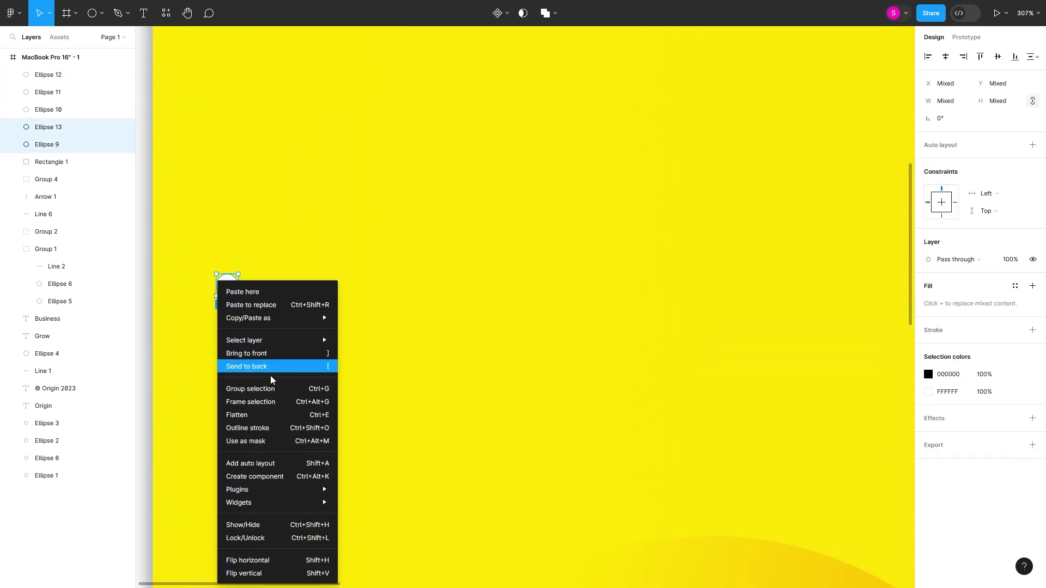
{"action": "left_click", "coordinate": [270, 366]}
- Distribute the four dots evenly vertically and wrap them in a frame
{"action": "left_click_drag", "start_coordinate": [269, 436], "coordinate": [211, 264]}
{"action": "left_click", "coordinate": [1037, 56]}
{"action": "left_click", "coordinate": [926, 91]}
{"action": "left_click", "coordinate": [350, 337]}
{"action": "left_click_drag", "start_coordinate": [286, 423], "coordinate": [204, 242]}
{"action": "right_click", "coordinate": [218, 274]}
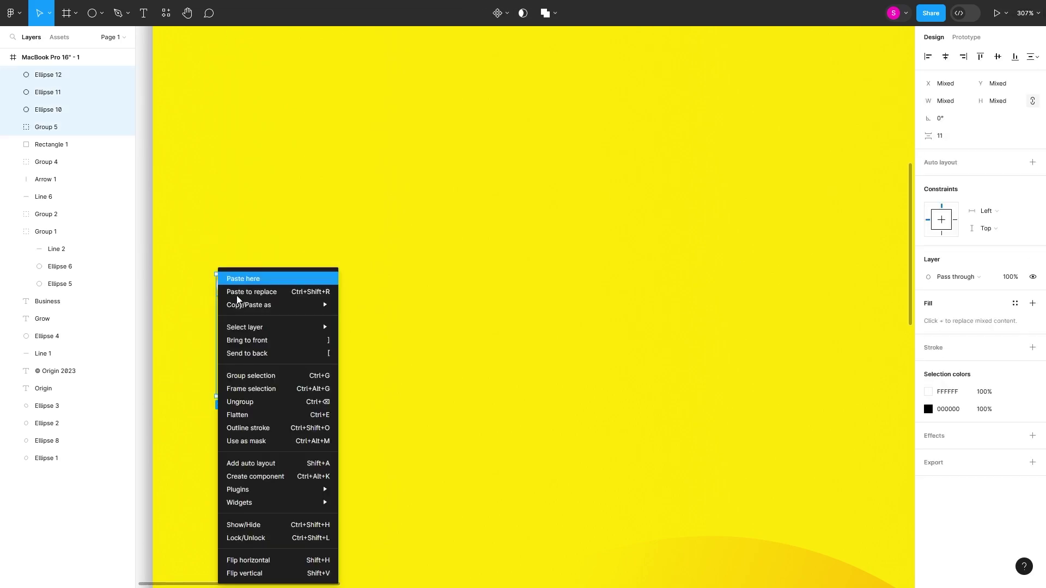
{"action": "left_click", "coordinate": [264, 375]}
{"action": "left_click", "coordinate": [570, 255]}
- Move the framed dot column to the left edge of the page
{"action": "scroll", "coordinate": [570, 255], "scroll_direction": "down", "scroll_amount": 5}
{"action": "scroll", "coordinate": [570, 255], "scroll_direction": "down", "scroll_amount": 3}
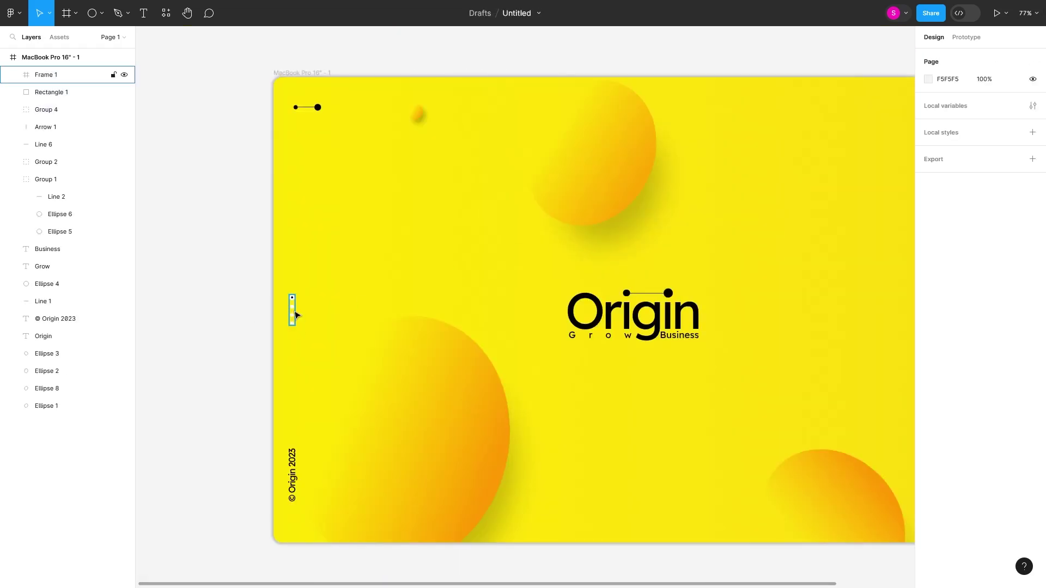
{"action": "left_click_drag", "start_coordinate": [295, 311], "coordinate": [296, 310]}
{"action": "left_click", "coordinate": [320, 332]}
{"action": "key", "text": "shift+1"}
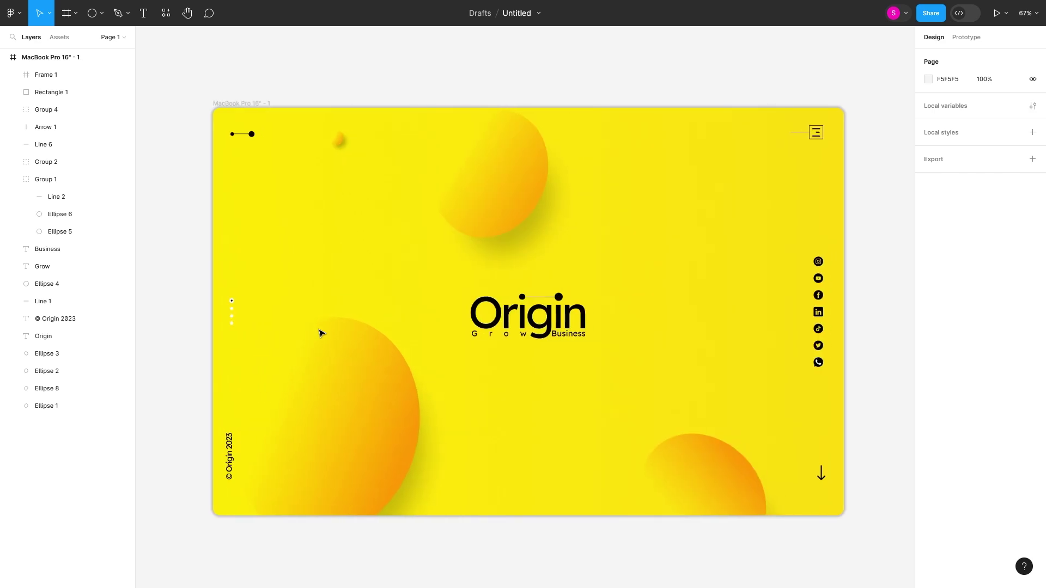
{"action": "scroll", "coordinate": [233, 326], "scroll_direction": "up", "scroll_amount": 10}
- Check the dot frame, top dot group and inner dot, then view the whole page
{"action": "left_click", "coordinate": [233, 325]}
{"action": "left_click", "coordinate": [232, 213]}
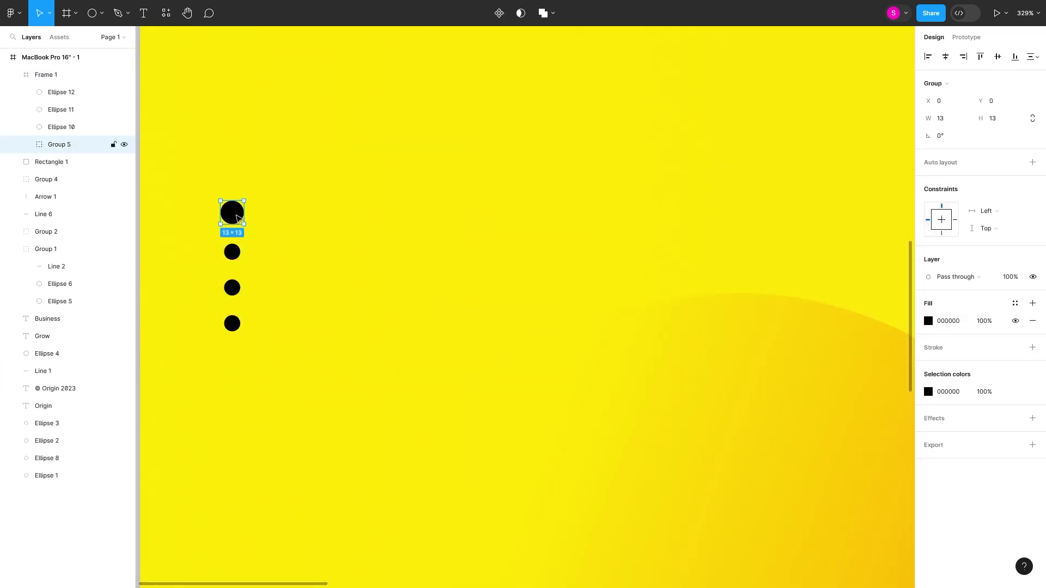
{"action": "key", "text": "Escape"}
{"action": "key", "text": "shift+1"}
{"action": "scroll", "coordinate": [580, 369], "scroll_direction": "down", "scroll_amount": 1}
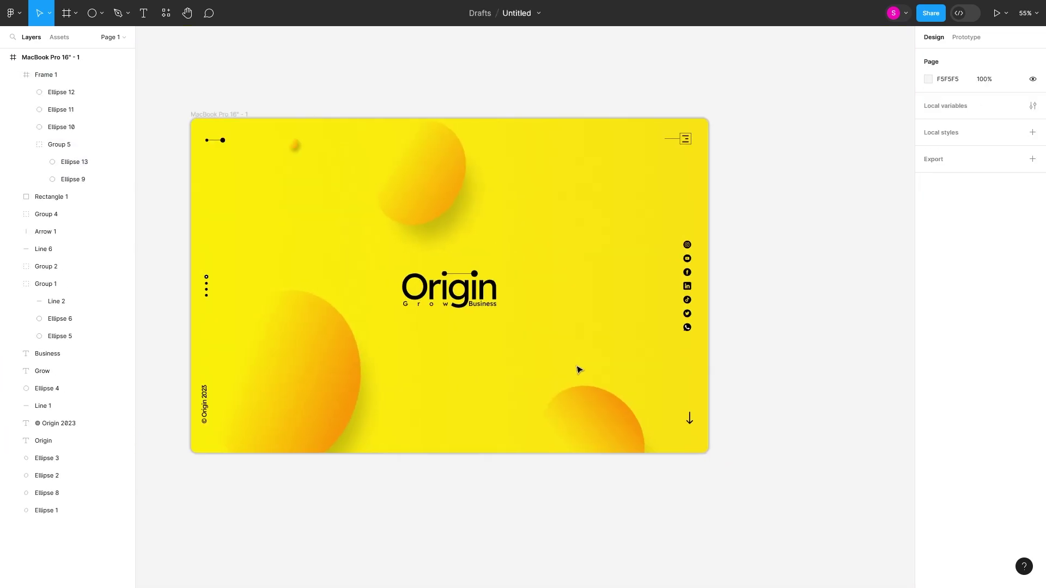
{"action": "scroll", "coordinate": [383, 366], "scroll_direction": "left", "scroll_amount": 2}
{"action": "scroll", "coordinate": [265, 294], "scroll_direction": "up", "scroll_amount": 10}
{"action": "scroll", "coordinate": [264, 316], "scroll_direction": "up", "scroll_amount": 3}
{"action": "left_click", "coordinate": [267, 321]}
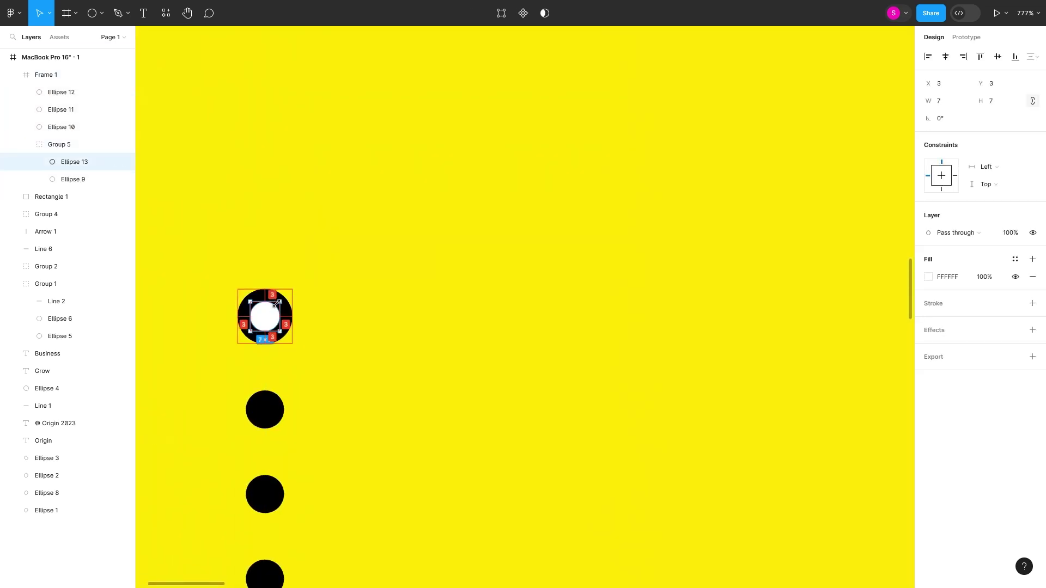
{"action": "key", "text": "Escape"}
{"action": "key", "text": "shift+1"}
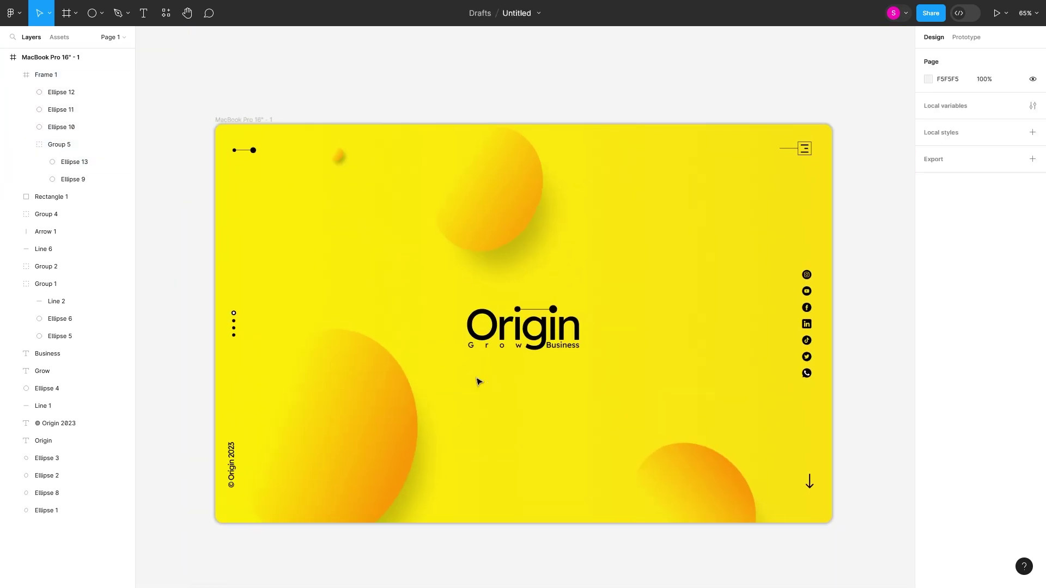